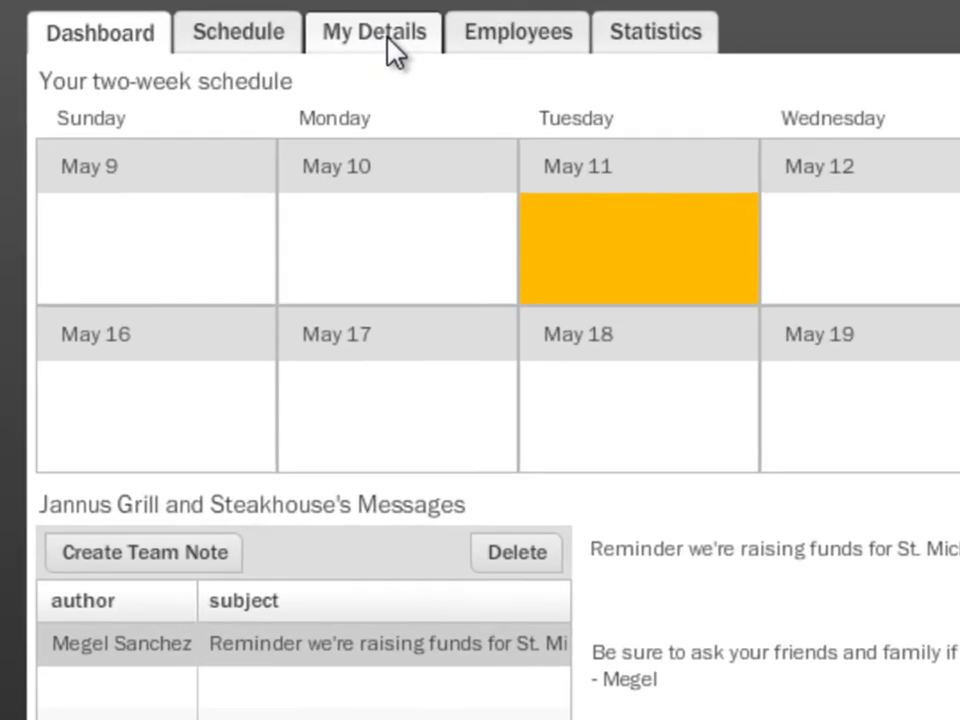
- Clear the 4am to 7am hours from the personal availability on all seven days and save the change
left_click(286, 103)
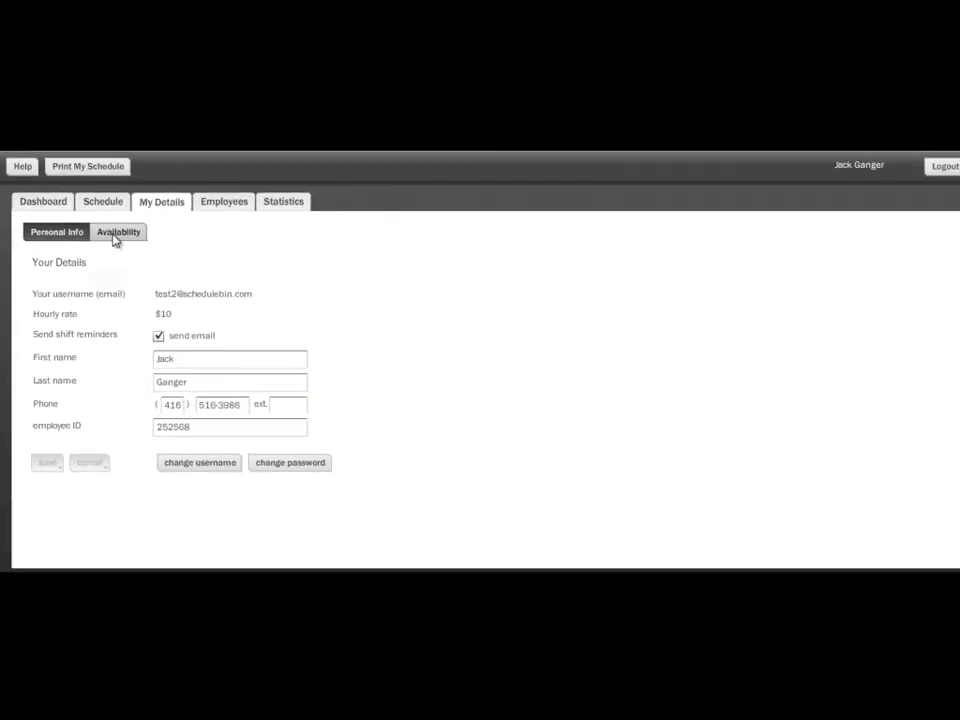
left_click(262, 106)
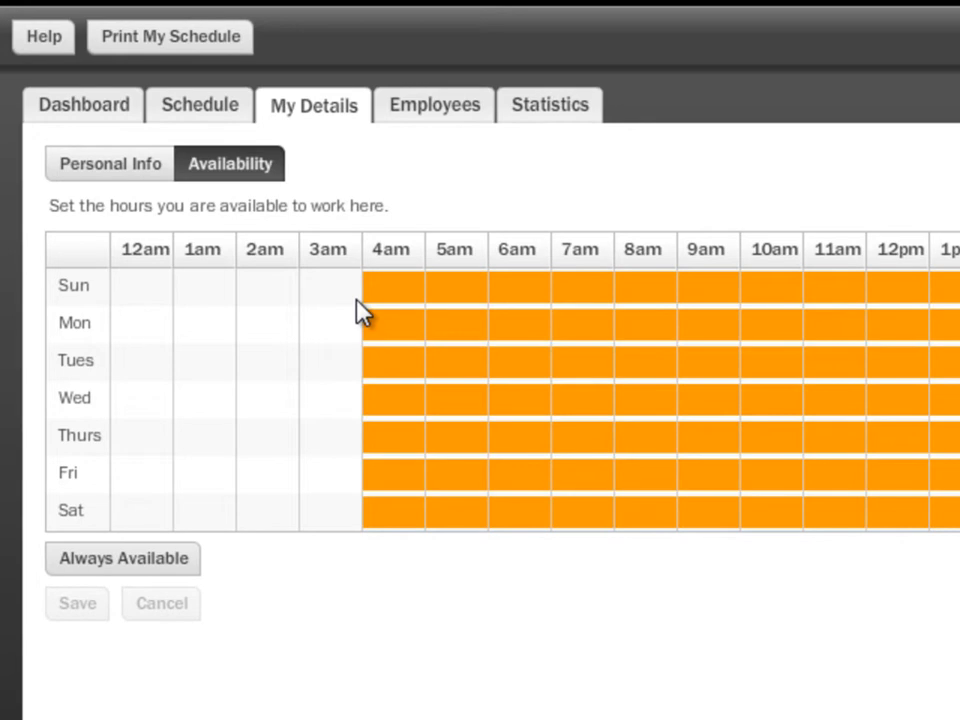
mouse_move(389, 292)
left_mouse_down()
mouse_move(381, 411)
mouse_move(403, 516)
mouse_move(449, 509)
mouse_move(467, 302)
mouse_move(521, 347)
mouse_move(531, 516)
mouse_move(570, 506)
mouse_move(580, 300)
left_mouse_up()
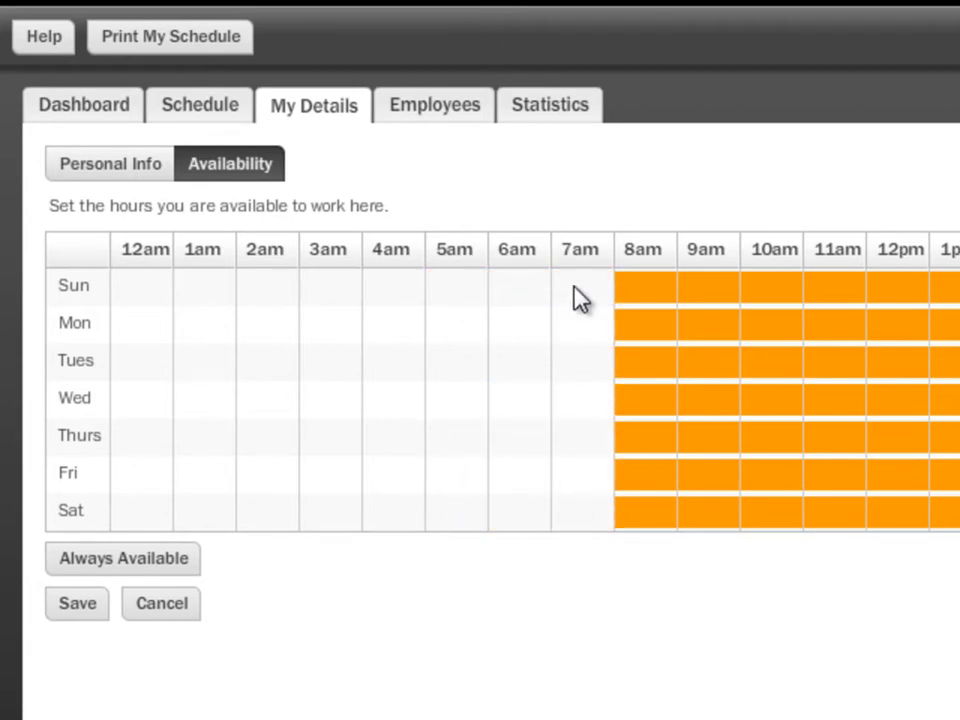
left_click(503, 357)
left_click(503, 357)
left_click(82, 601)
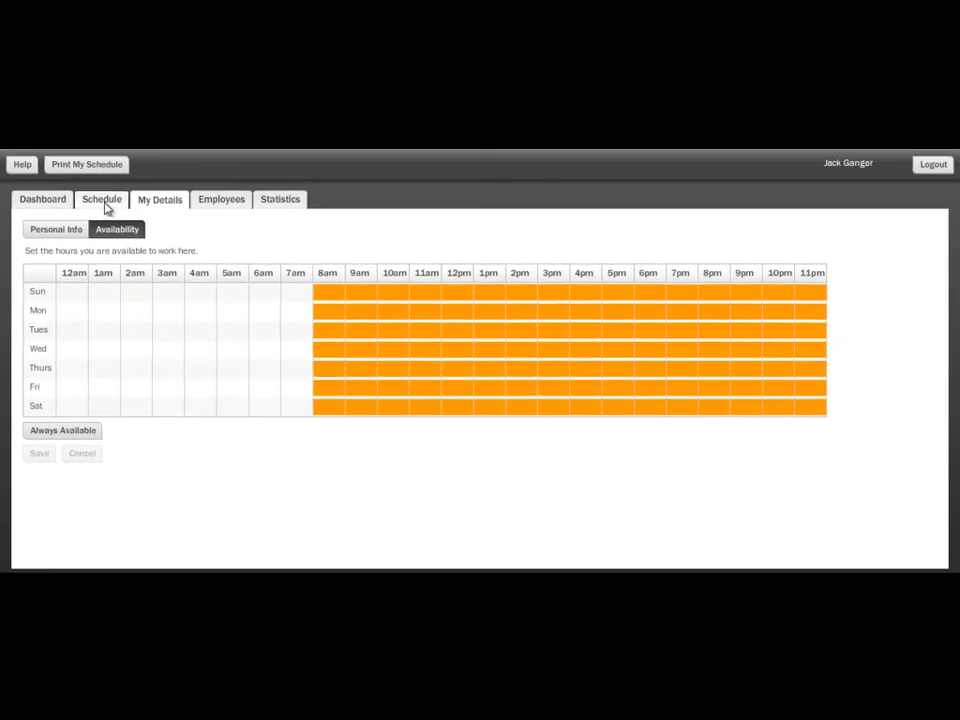
- Add a new live shift to the team schedule on Wed May 12, from 8:00am to 4:00pm
left_click(205, 110)
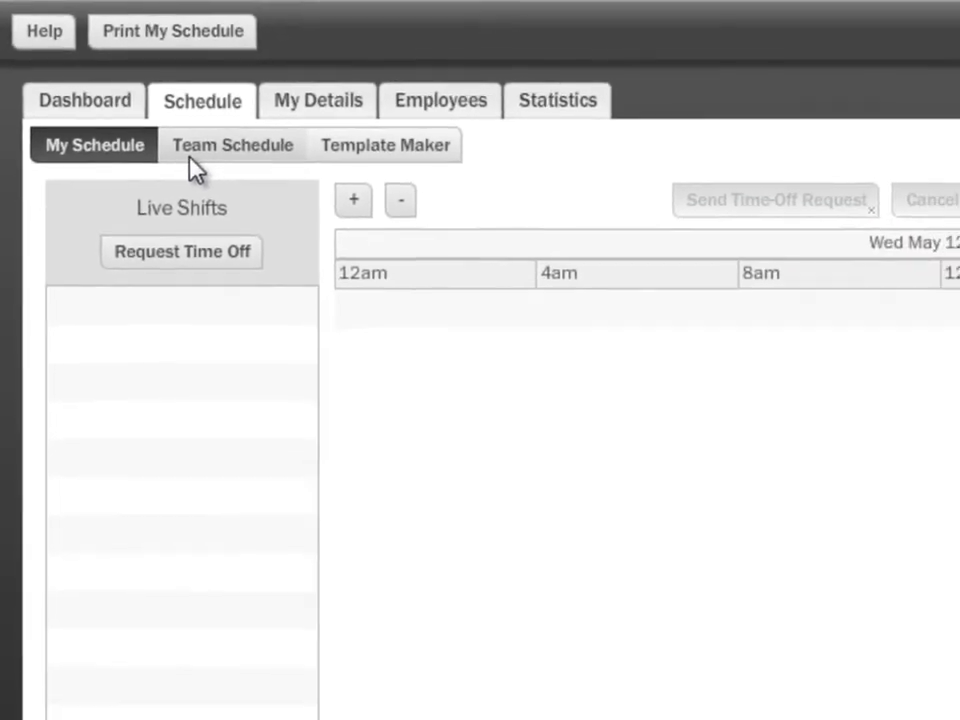
left_click(193, 163)
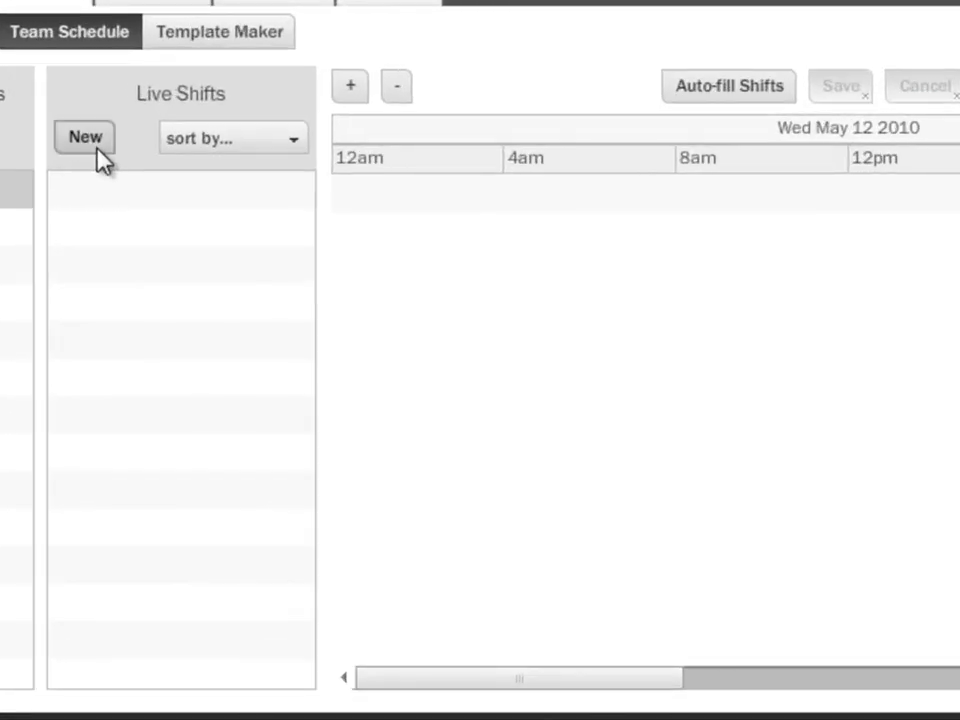
left_click(86, 138)
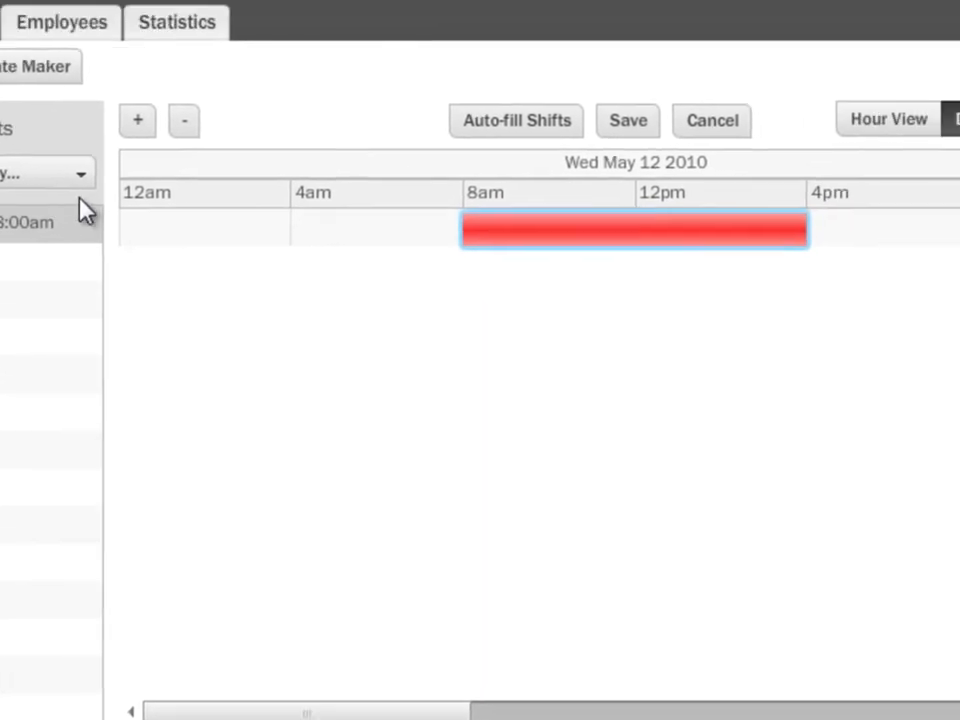
- Assign the new shift to the second listed employee in the Server position and save the schedule
mouse_move(454, 253)
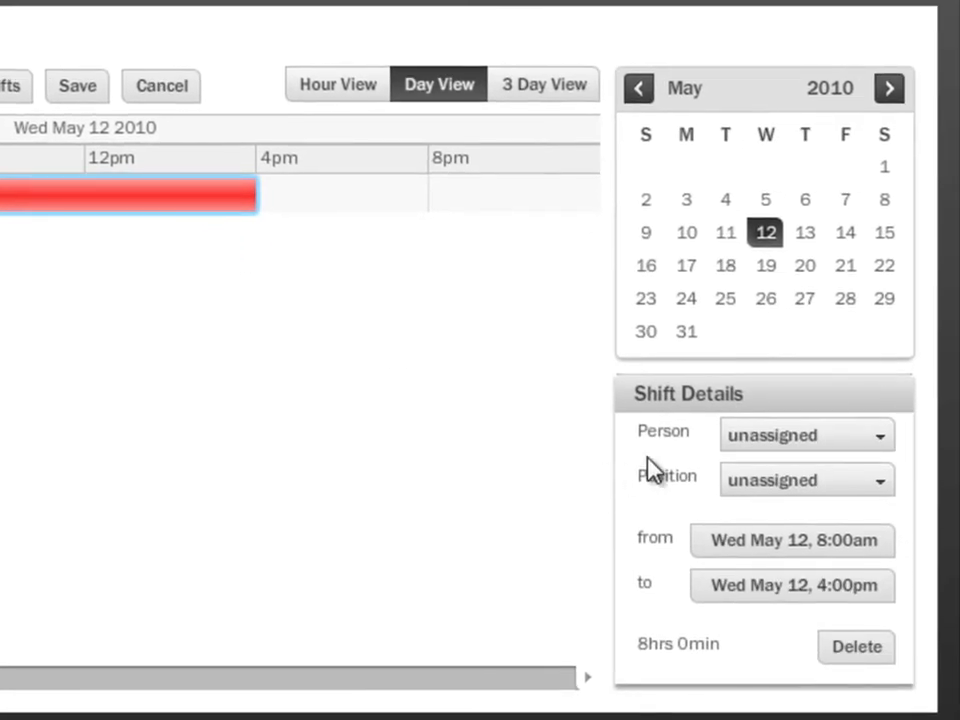
left_click(786, 438)
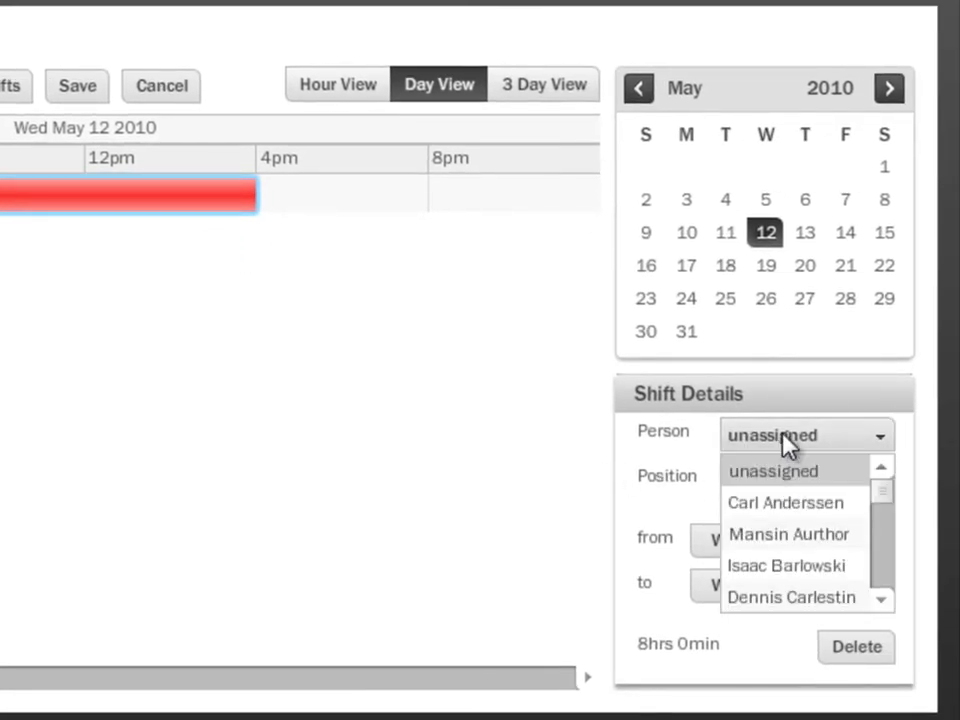
left_click(789, 546)
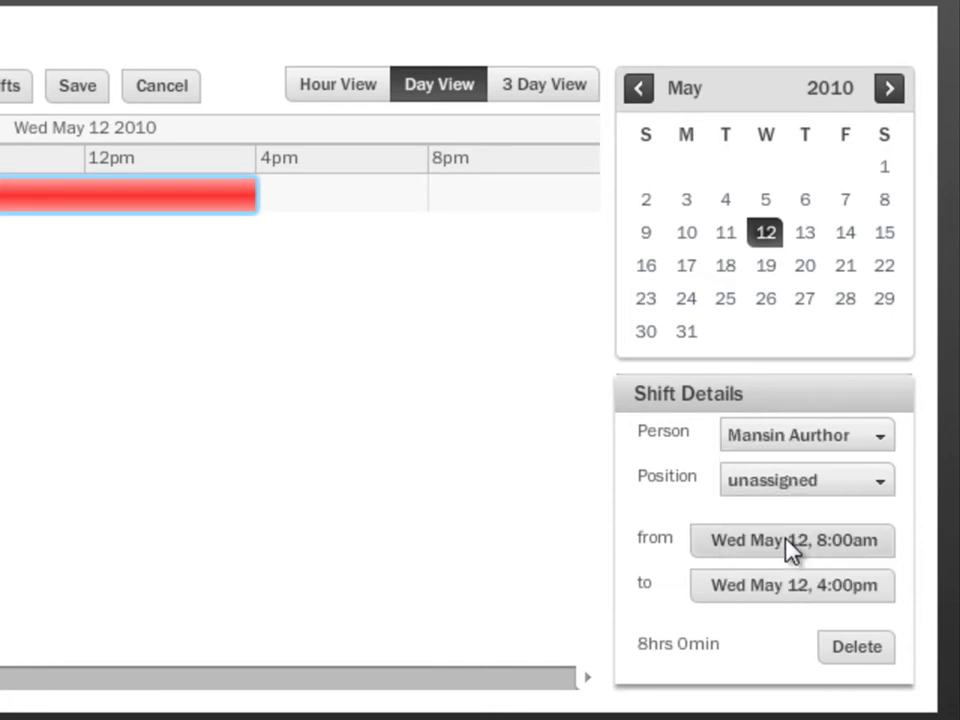
left_click(788, 486)
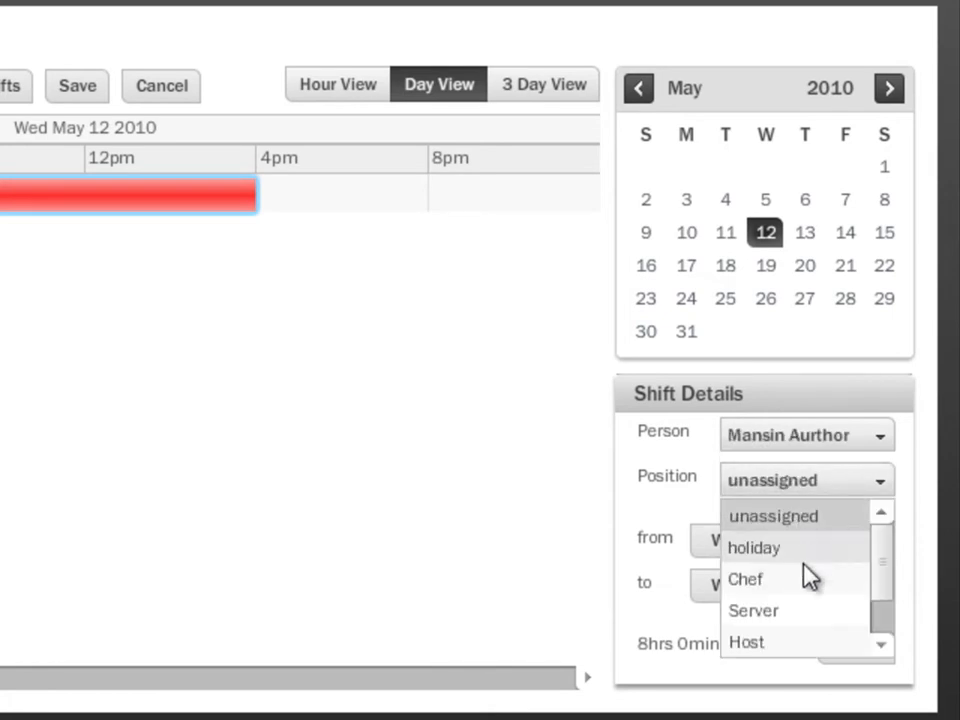
left_click(750, 612)
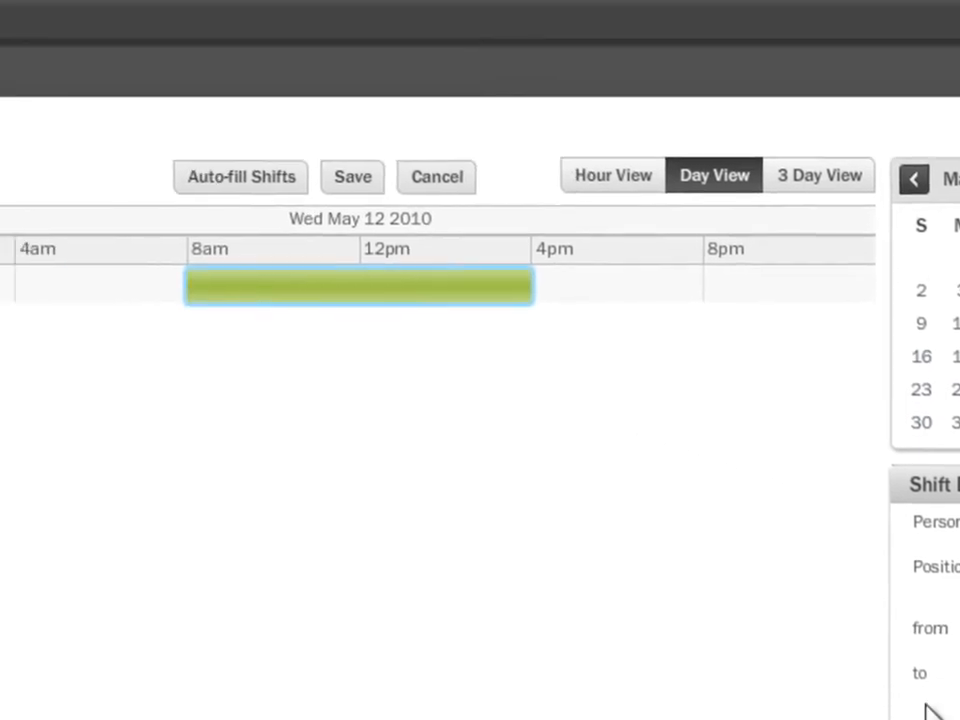
mouse_move(380, 298)
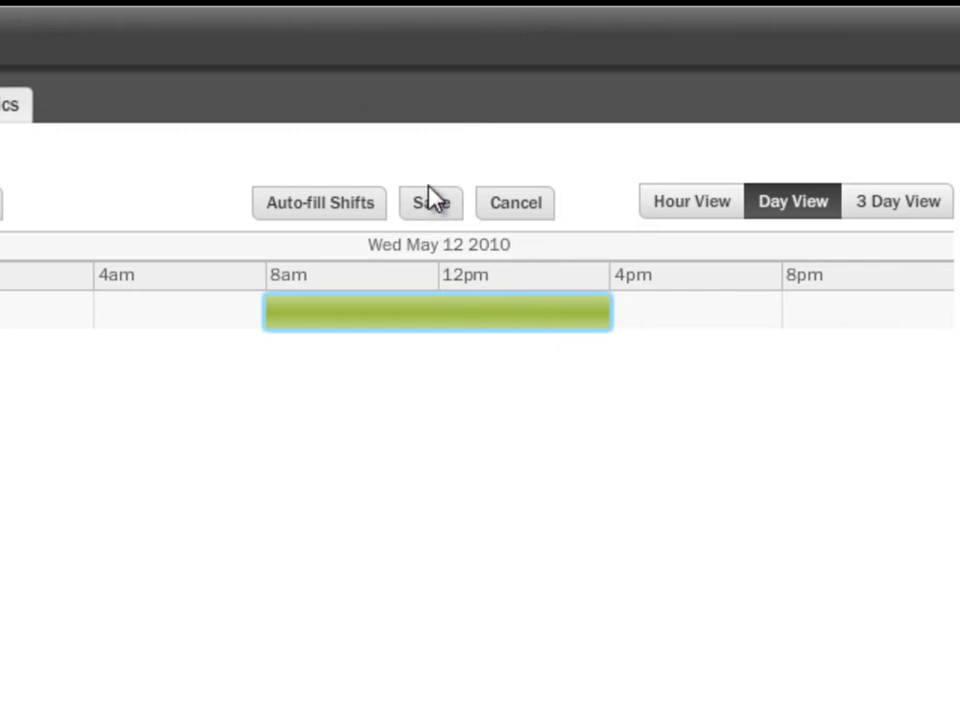
left_click(431, 203)
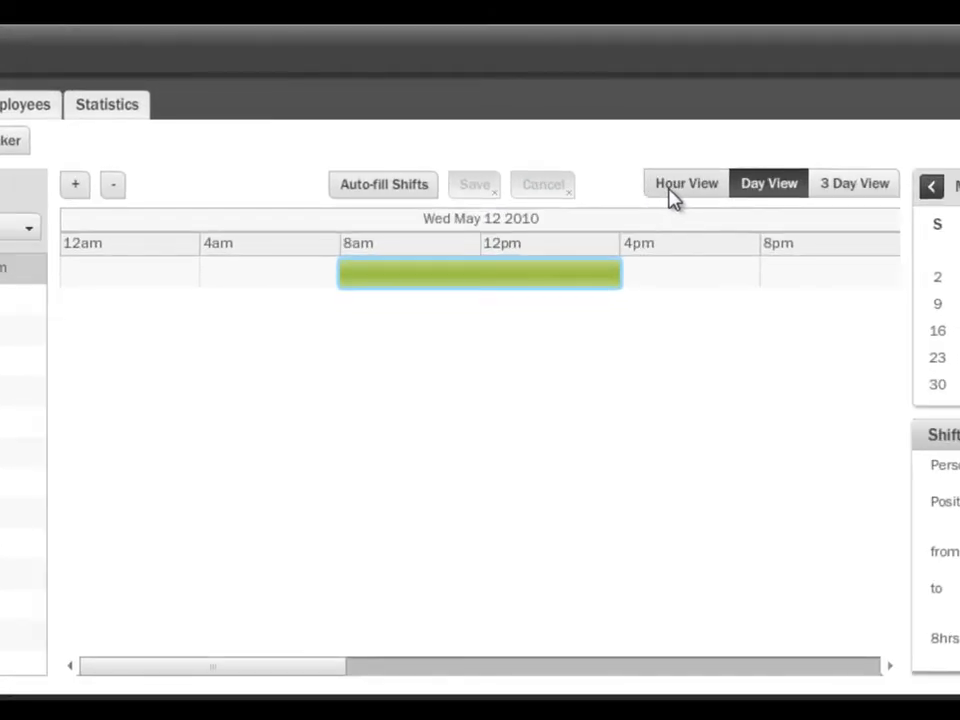
- Examine the saved shift on the timeline at the hour, day and 3-day zoom levels
left_click(634, 251)
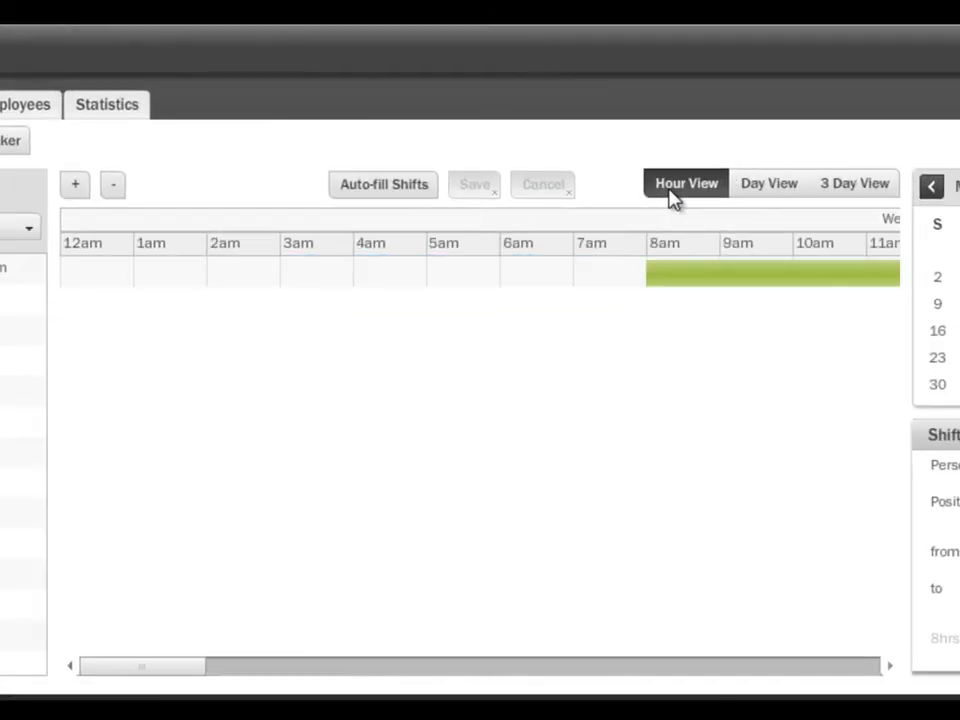
left_click_drag(806, 332, 385, 368)
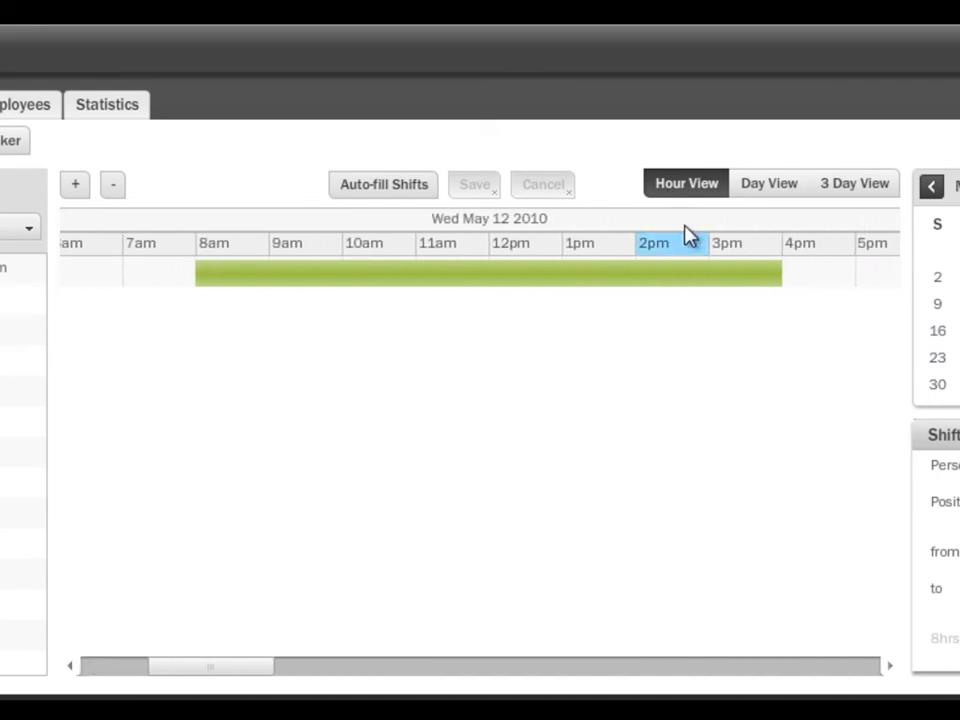
left_click(768, 188)
left_click(845, 186)
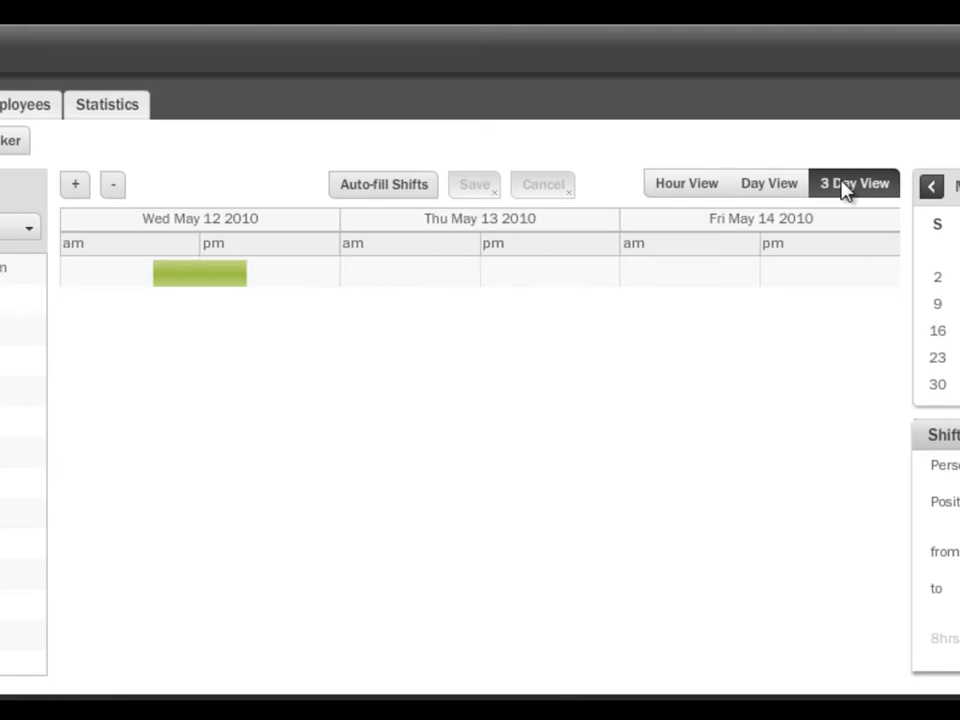
left_click(192, 250)
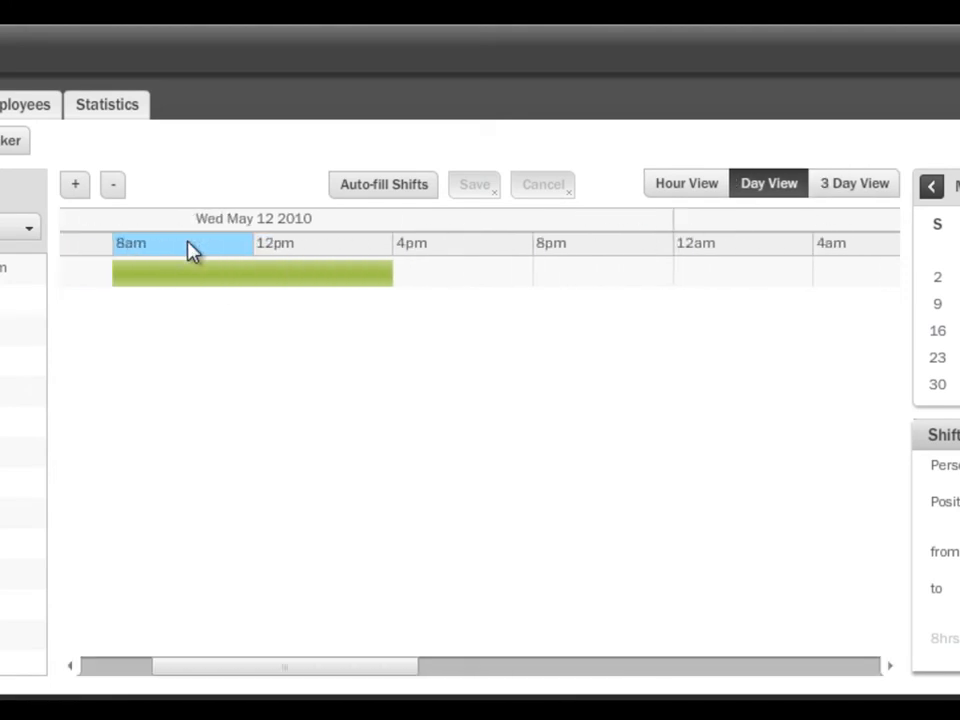
left_click(356, 250)
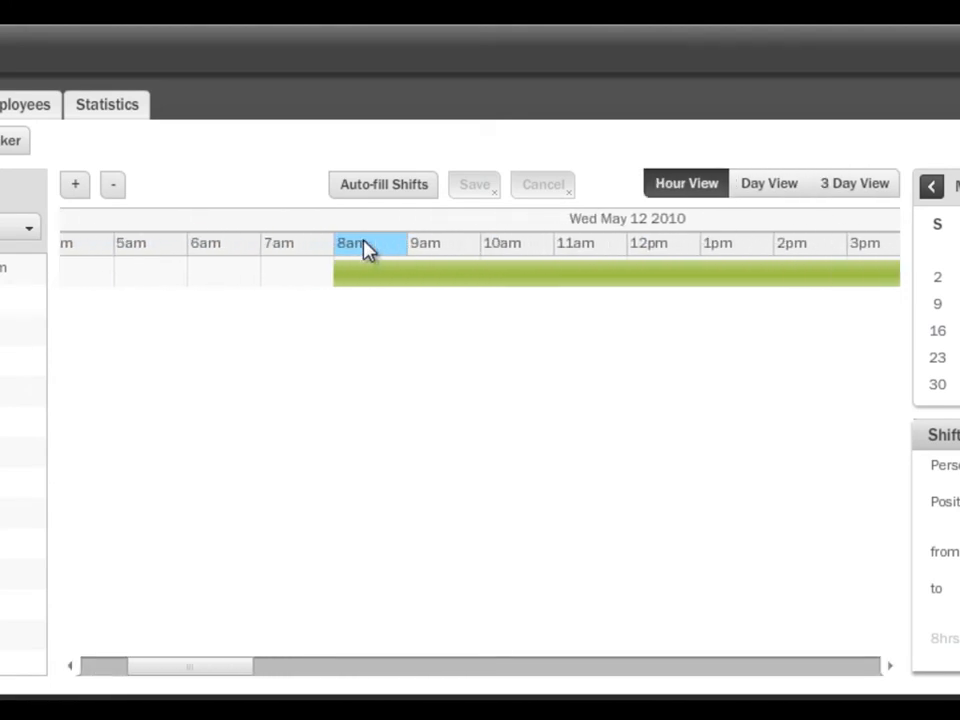
left_click(112, 192)
left_click(112, 192)
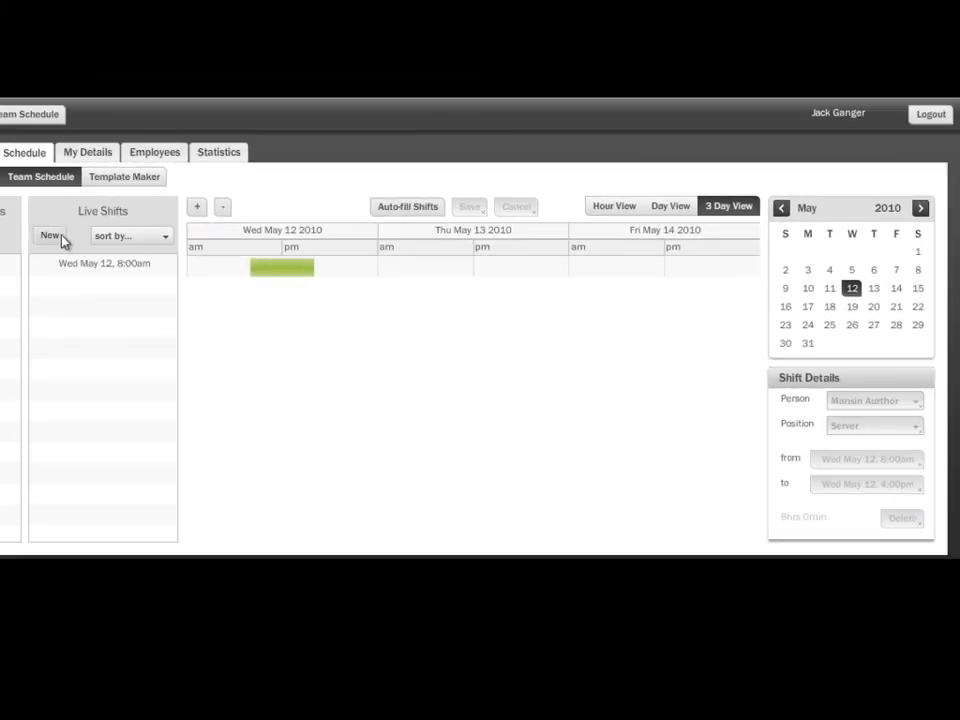
- Add two more unassigned live shifts on Wed May 12 and show the timeline in Day View
left_click(50, 236)
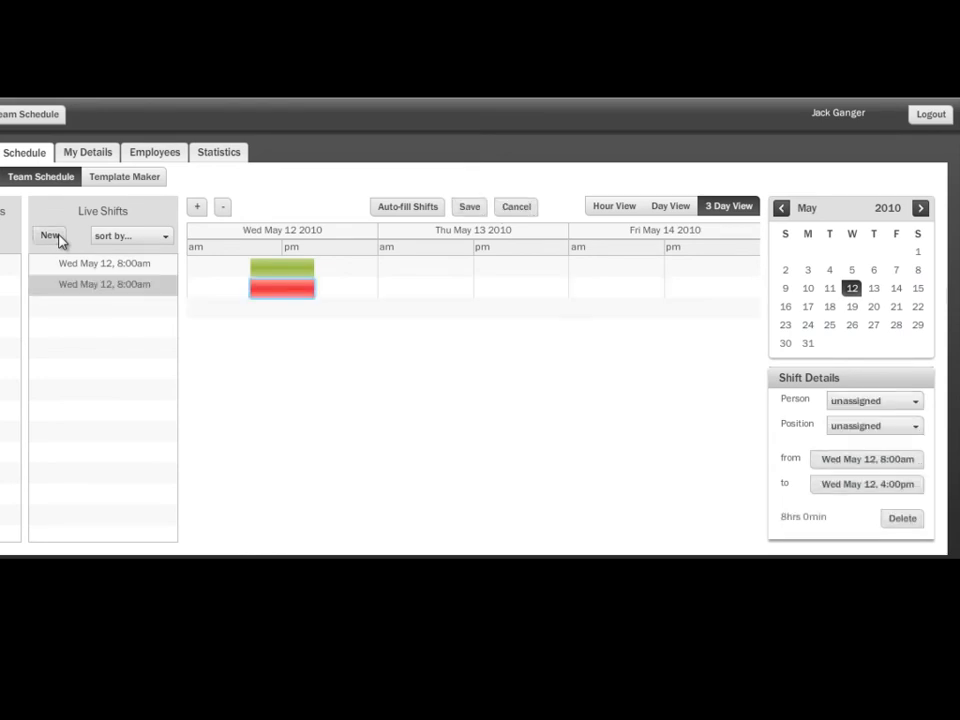
left_click(50, 236)
left_click(671, 206)
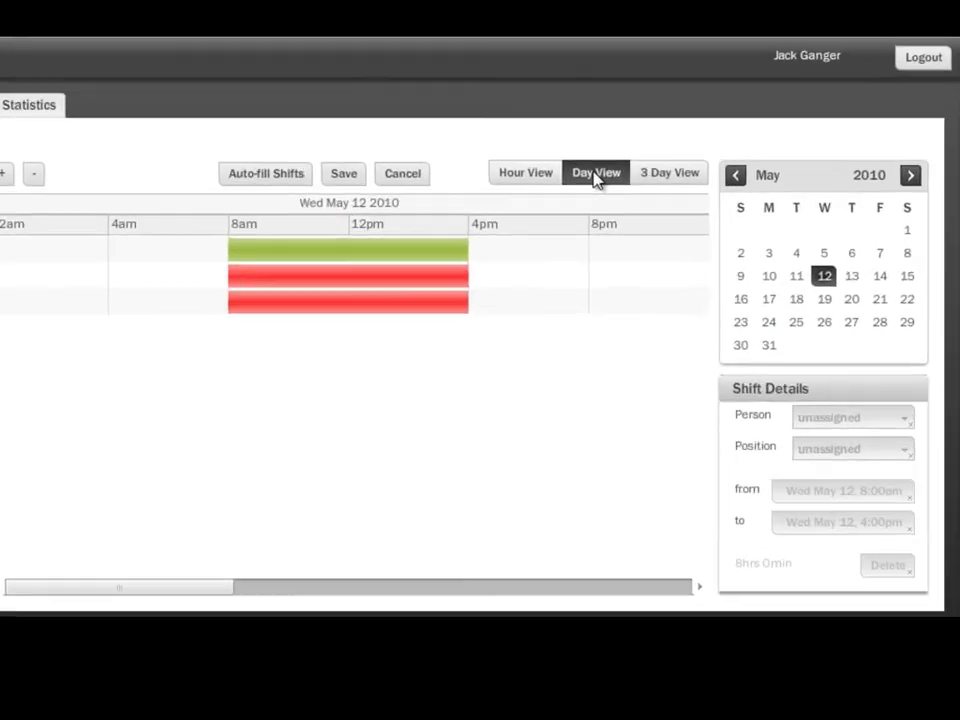
- Assign the second Wed May 12 shift to the third listed employee in the Line Cook position
left_click(334, 276)
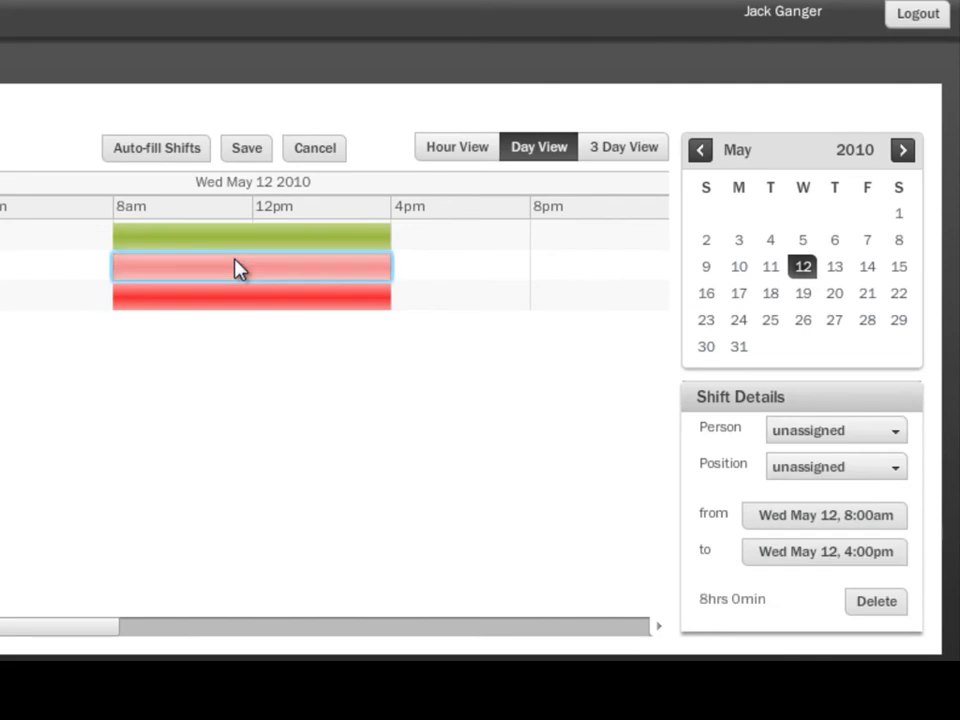
left_click(781, 436)
left_click(818, 537)
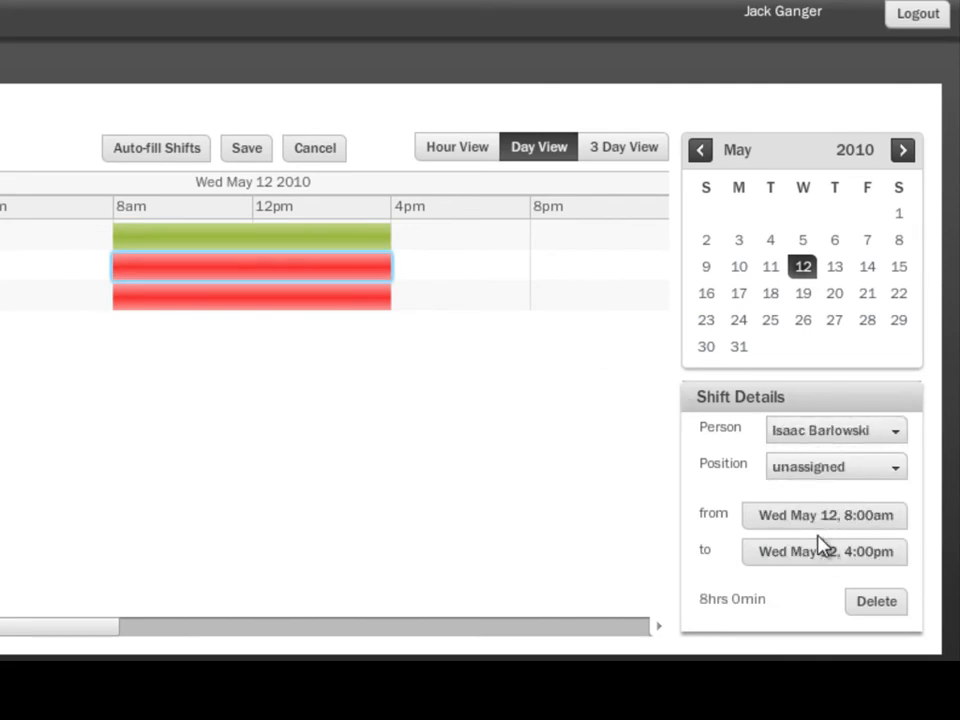
left_click(800, 485)
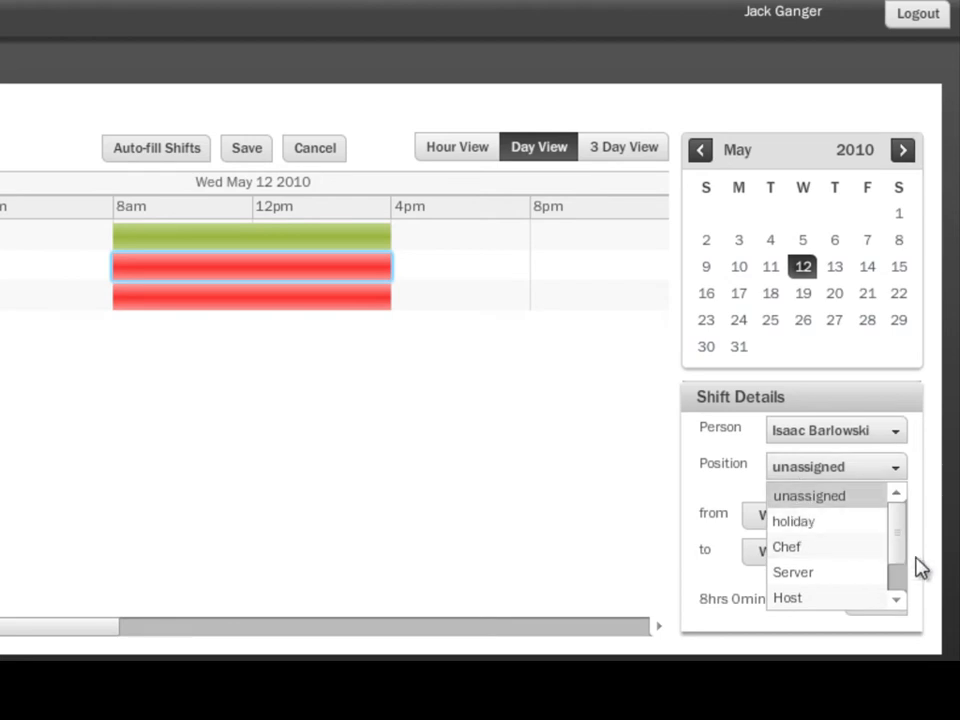
left_click_drag(902, 539, 905, 566)
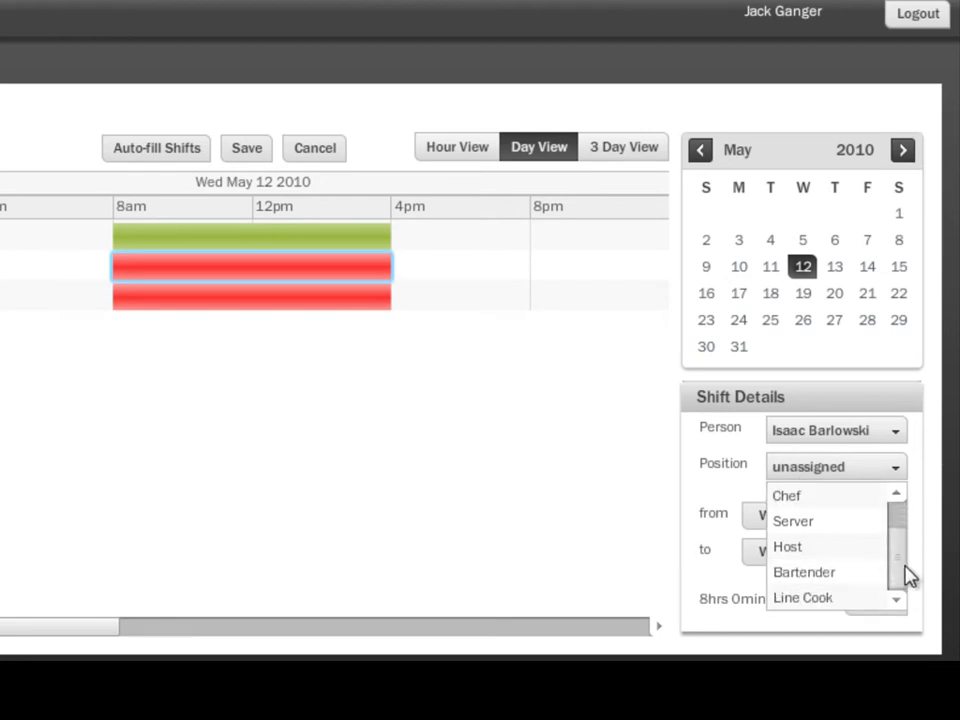
left_click(833, 601)
- Assign the third Wed May 12 shift to another employee in the Bartender position
left_click(381, 302)
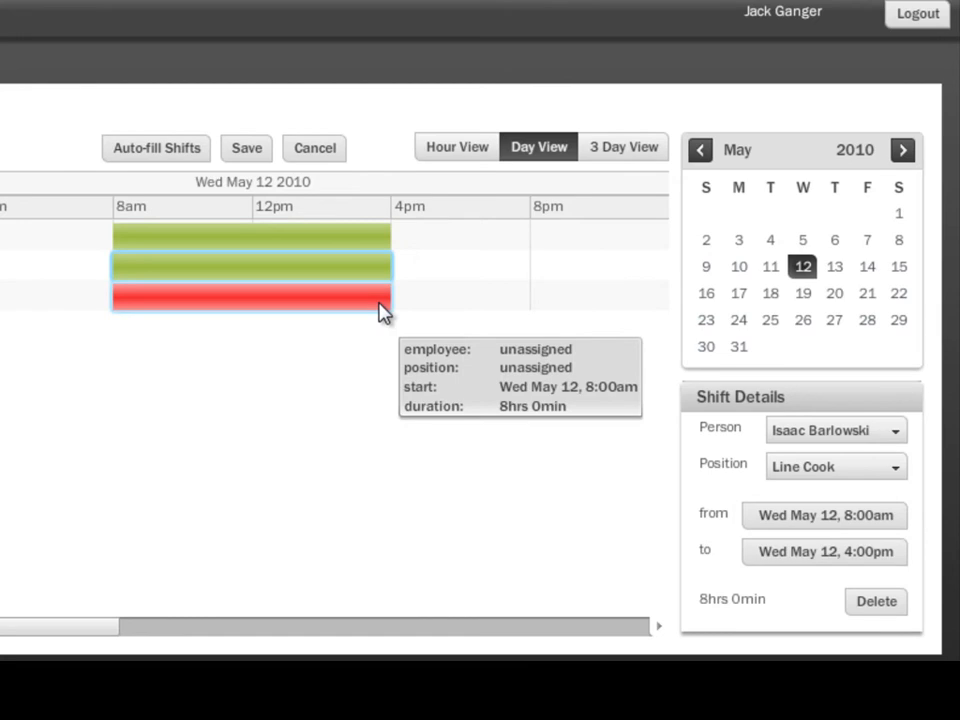
left_click(797, 432)
left_click_drag(900, 486, 902, 521)
left_click(877, 516)
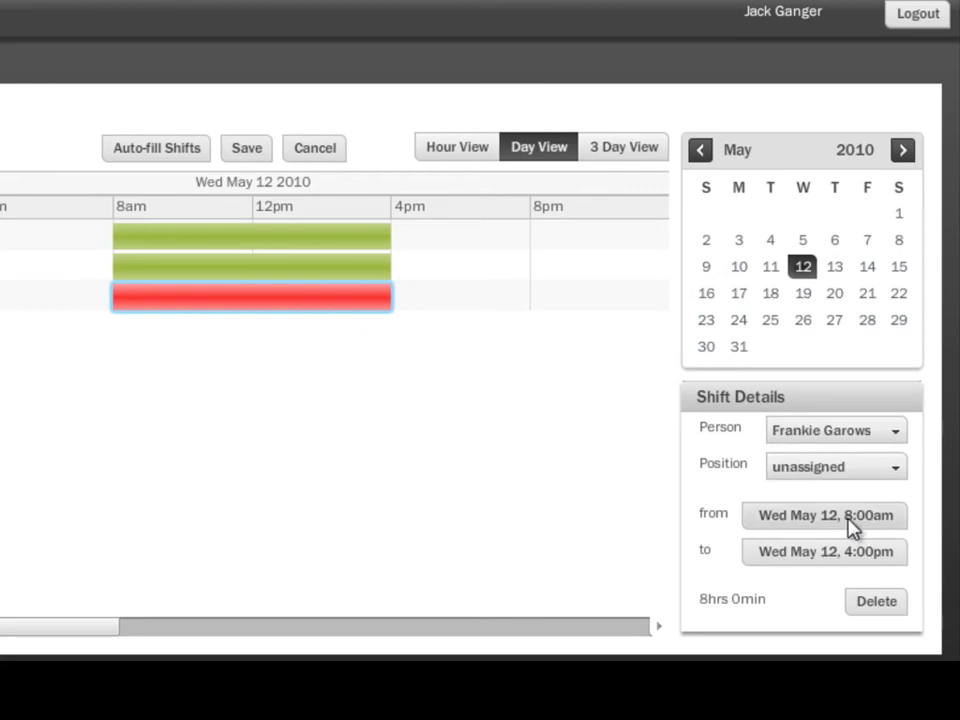
left_click(824, 474)
left_click_drag(900, 542, 900, 568)
left_click(856, 576)
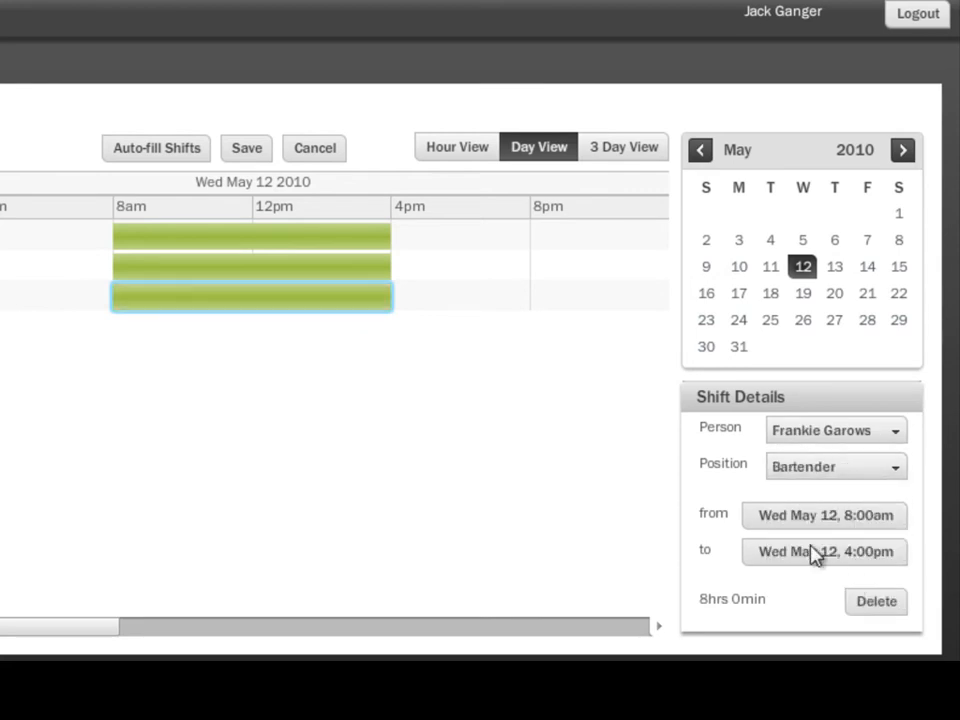
- Move the Line Cook shift to start at 11:00am and the Server shift to run from 5:00am to 1:00pm
left_click_drag(318, 277, 425, 276)
left_click(345, 238)
left_click_drag(357, 246, 253, 246)
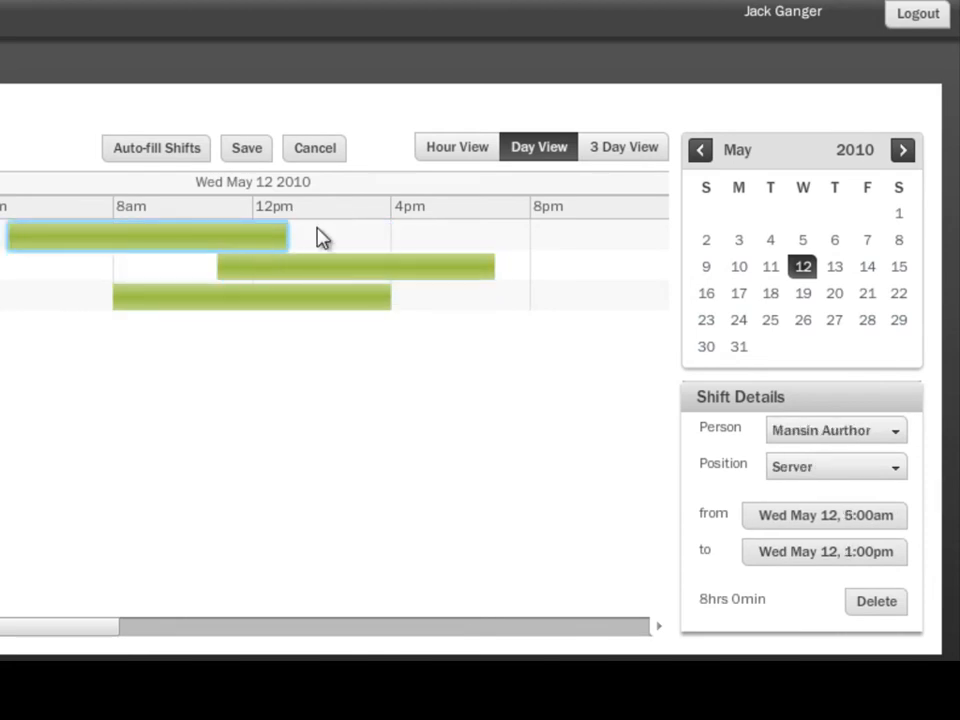
- In the 3 Day View, add a new shift and move it to Thu May 13, 9:00am to 5:00pm
left_click(636, 155)
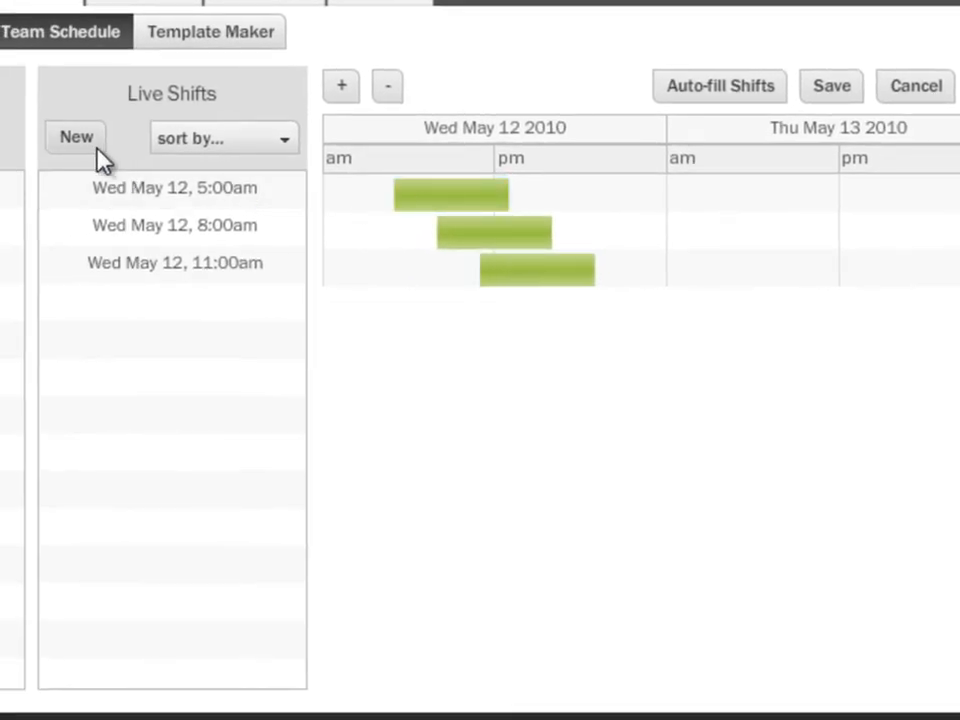
left_click(92, 146)
left_click_drag(503, 318, 862, 316)
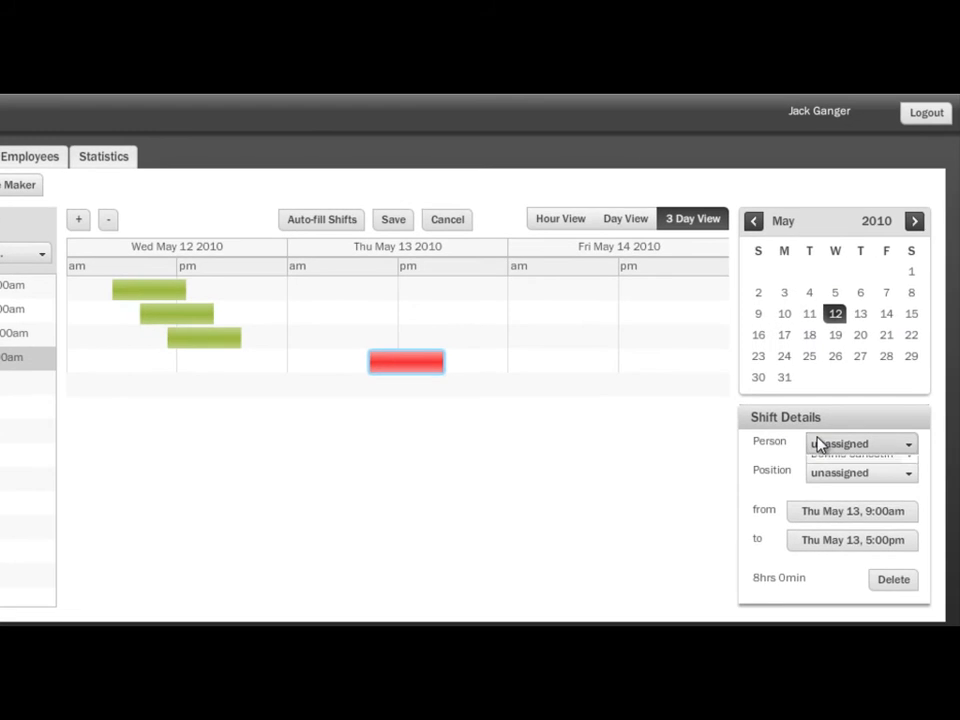
- Assign the Thu May 13 shift to the first listed employee in the Host position
left_click(885, 443)
left_click(897, 491)
left_click(848, 474)
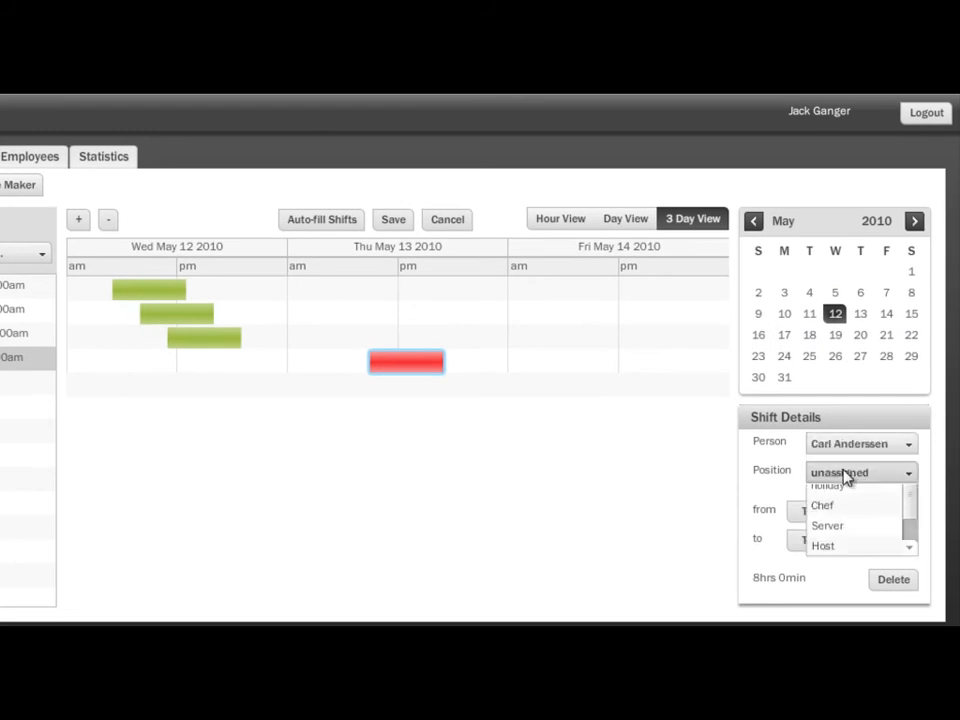
scroll(912, 558, "down", 2)
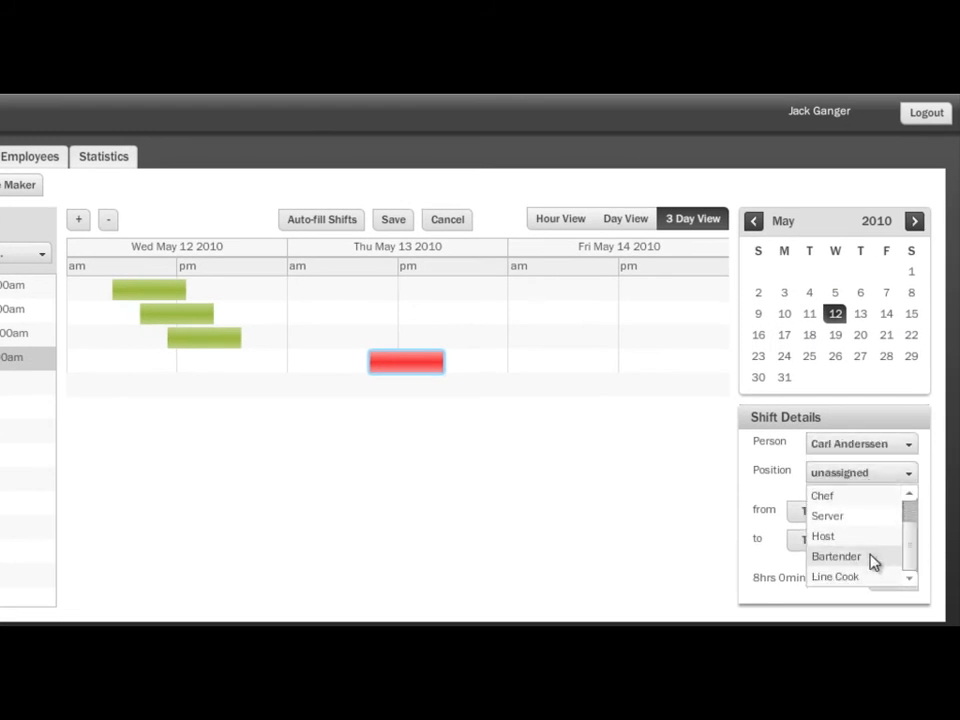
left_click(846, 538)
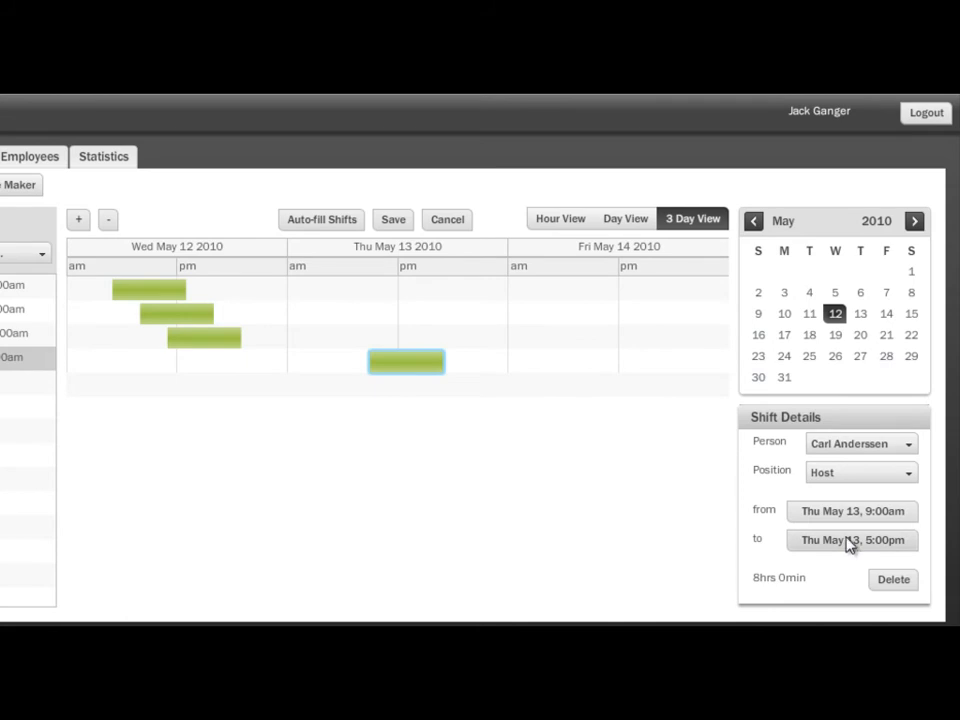
- Check the team schedule for the days starting May 19 and May 11, and return to May 12
left_click(838, 338)
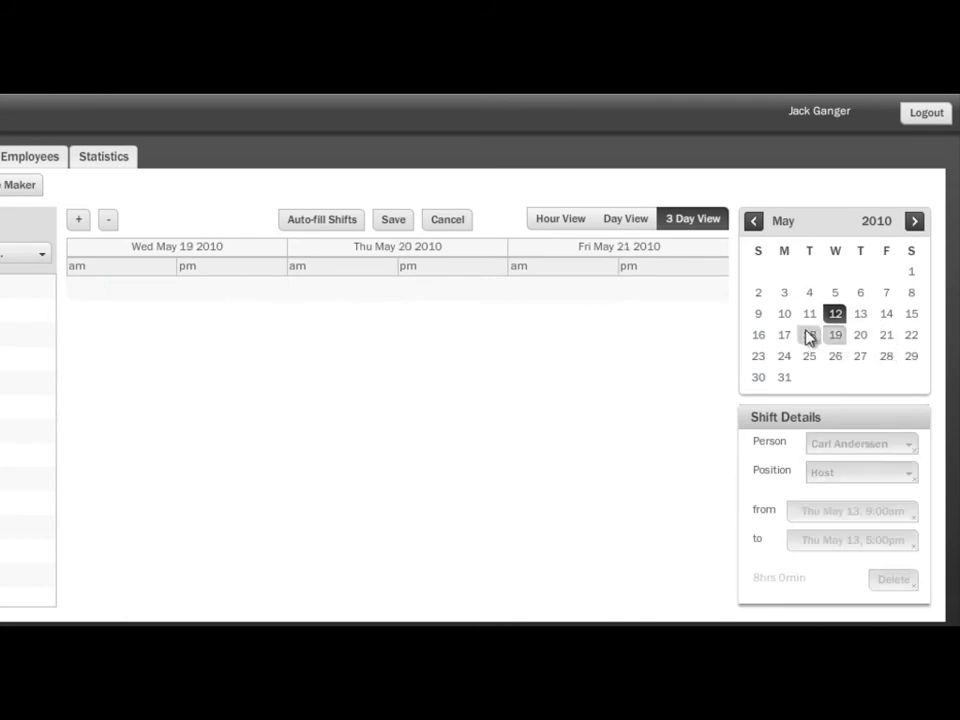
left_click(785, 316)
left_click(808, 318)
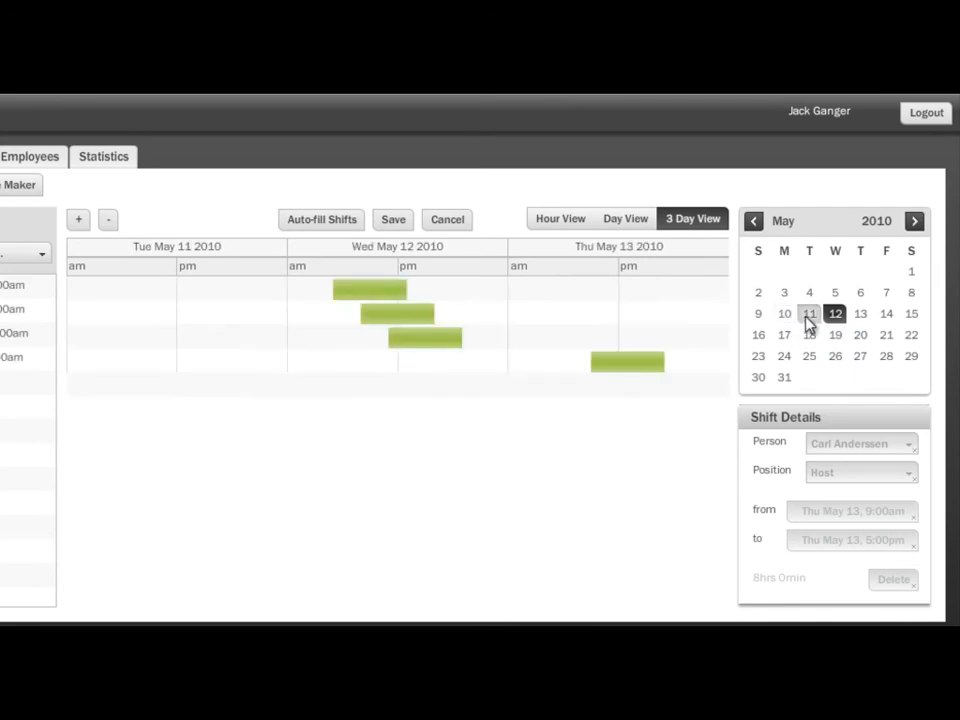
left_click(834, 316)
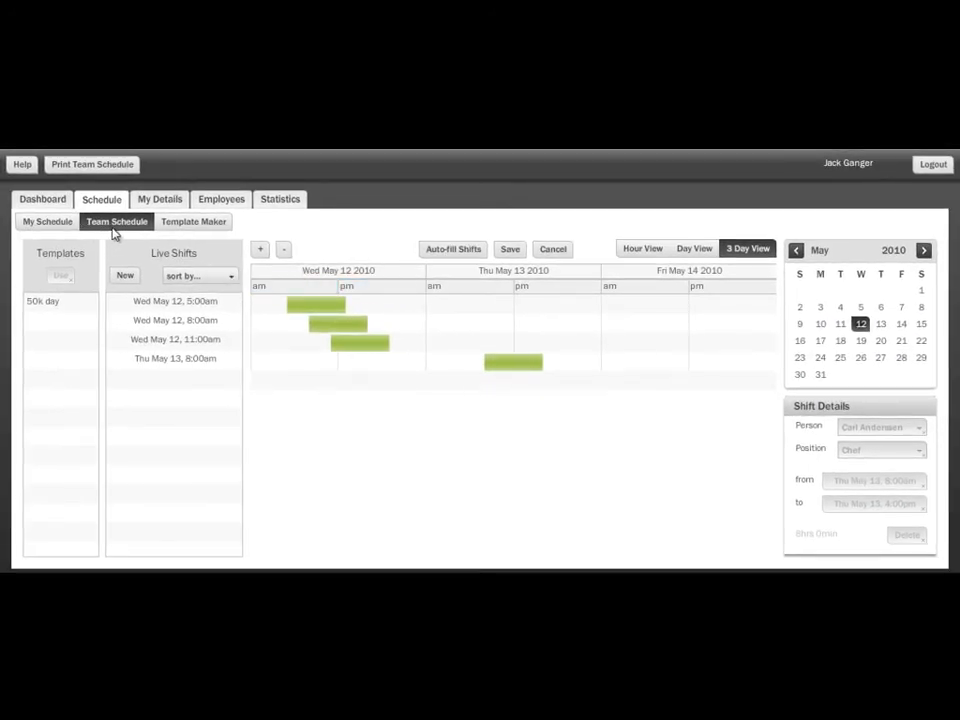
- Create a new shift template in the Template Maker and name it "typical monday"
left_click(170, 229)
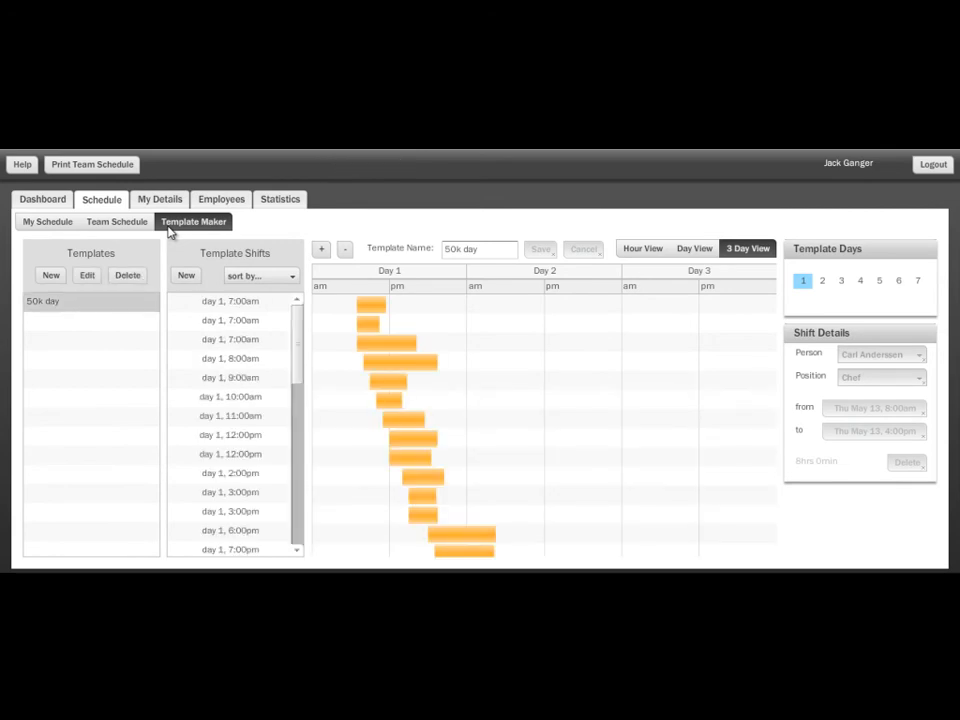
left_click(51, 275)
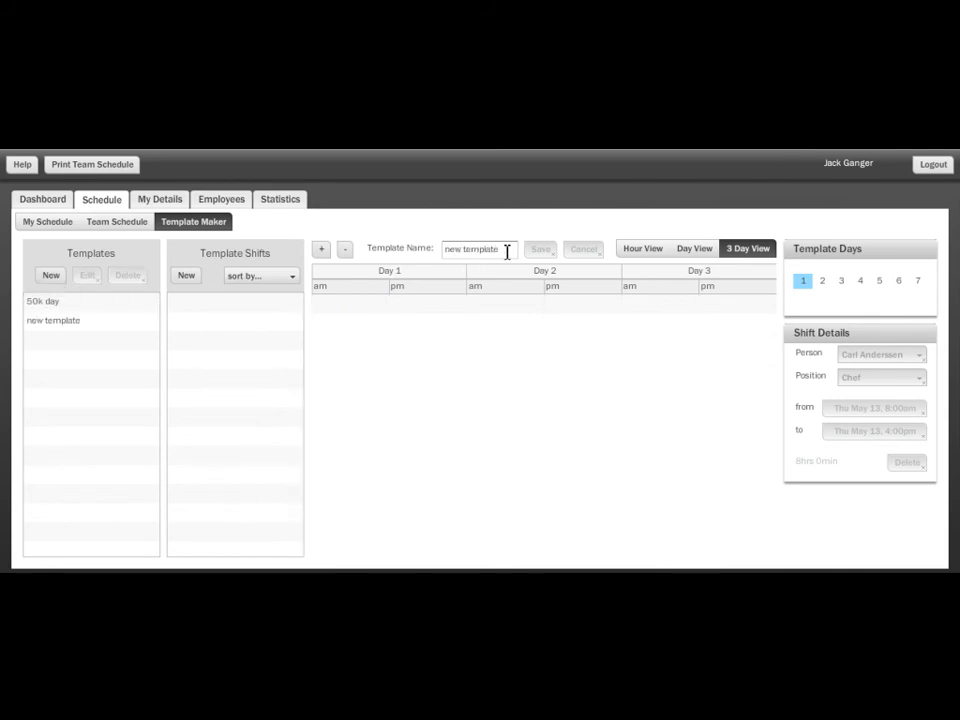
left_click_drag(503, 251, 396, 255)
type("typical monday")
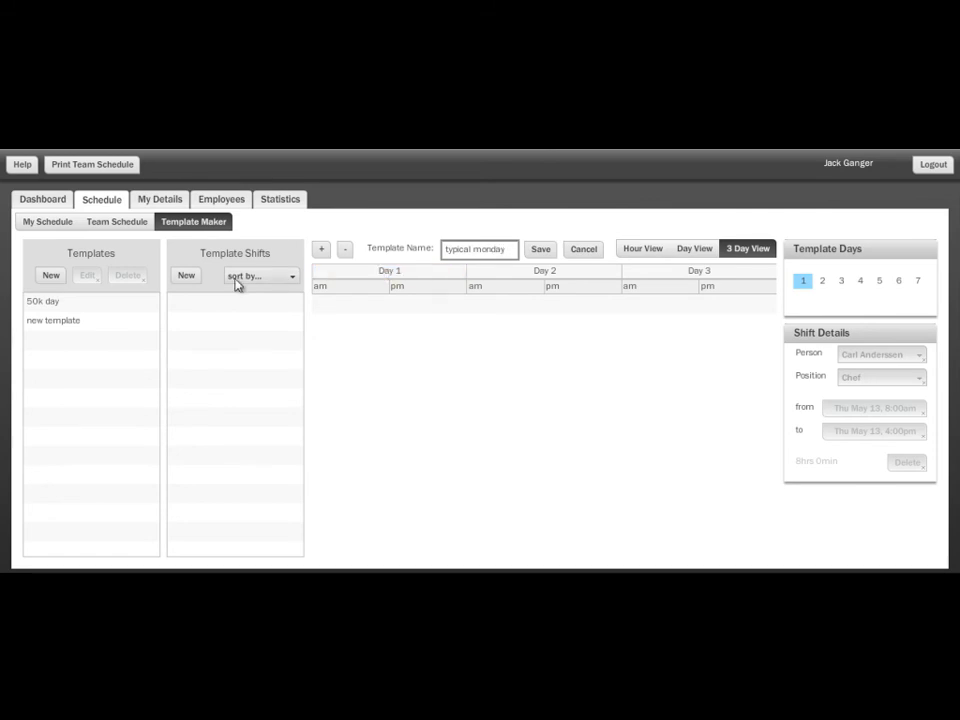
- Add three day 1 shifts to the template, starting at 9:00am, 1:00pm and 5:00pm
left_click(194, 279)
left_click(190, 277)
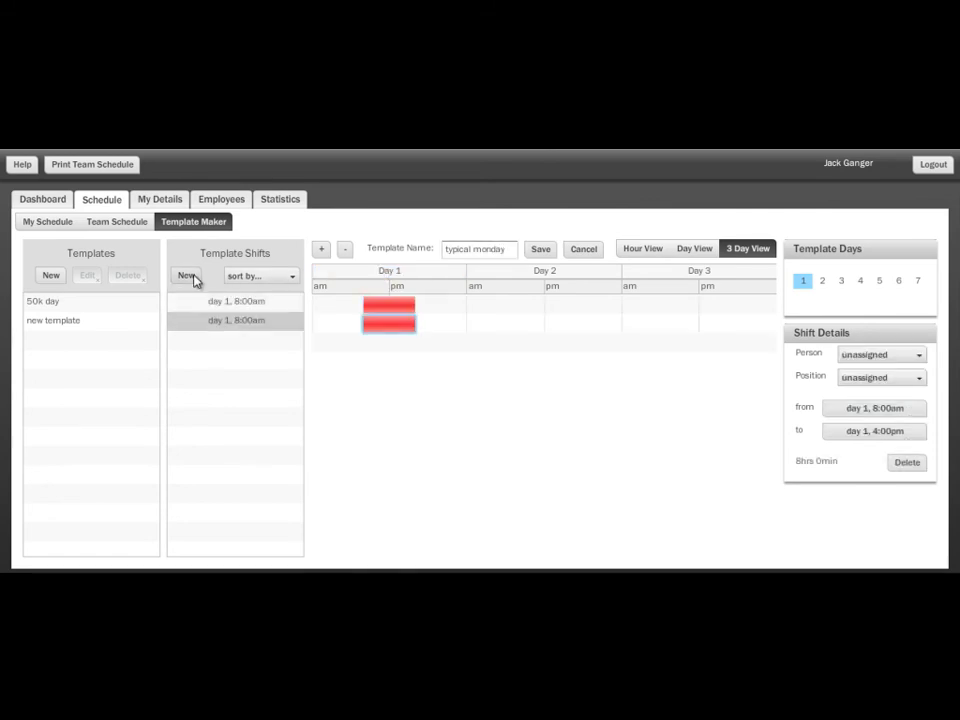
left_click(190, 277)
left_click_drag(380, 311, 468, 352)
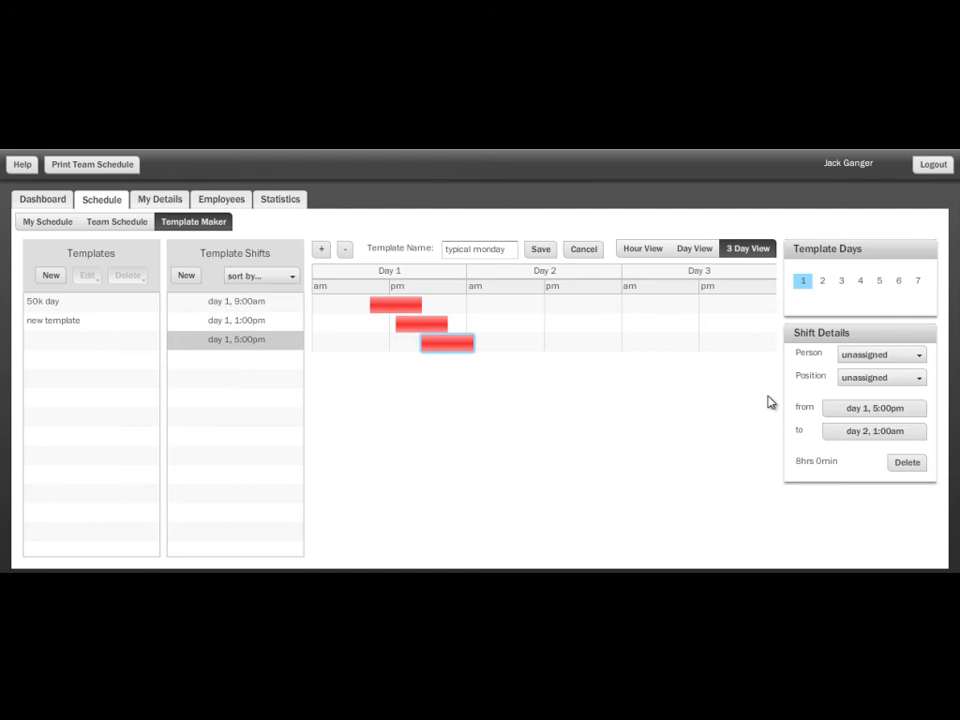
- Set the position of the 5:00pm template shift to Server and the 1:00pm shift to Bartender
left_click(862, 379)
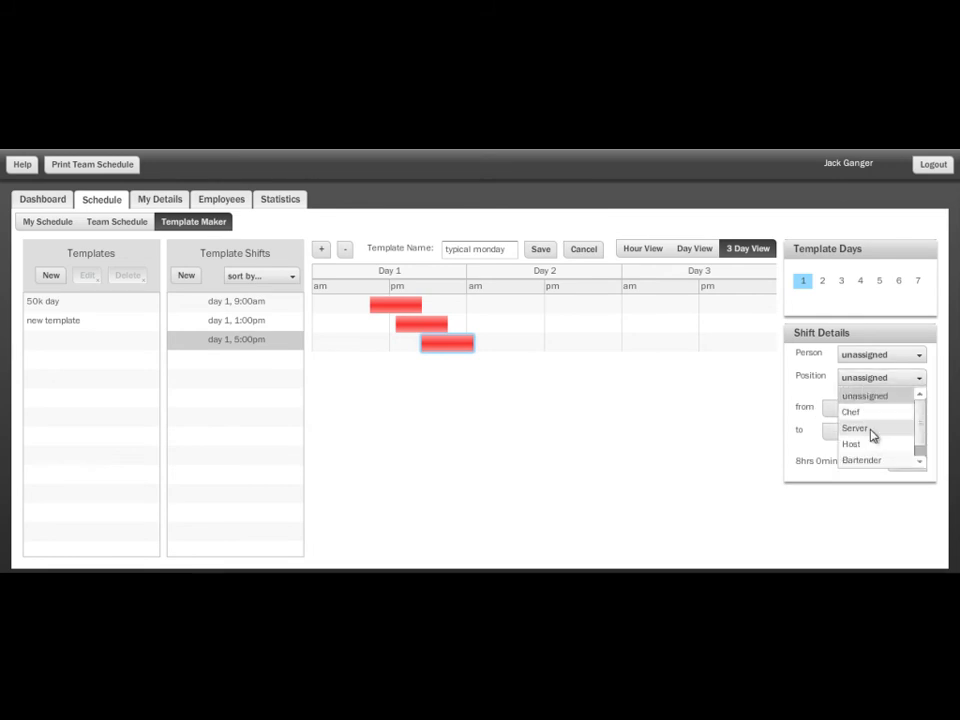
left_click(870, 430)
left_click(430, 327)
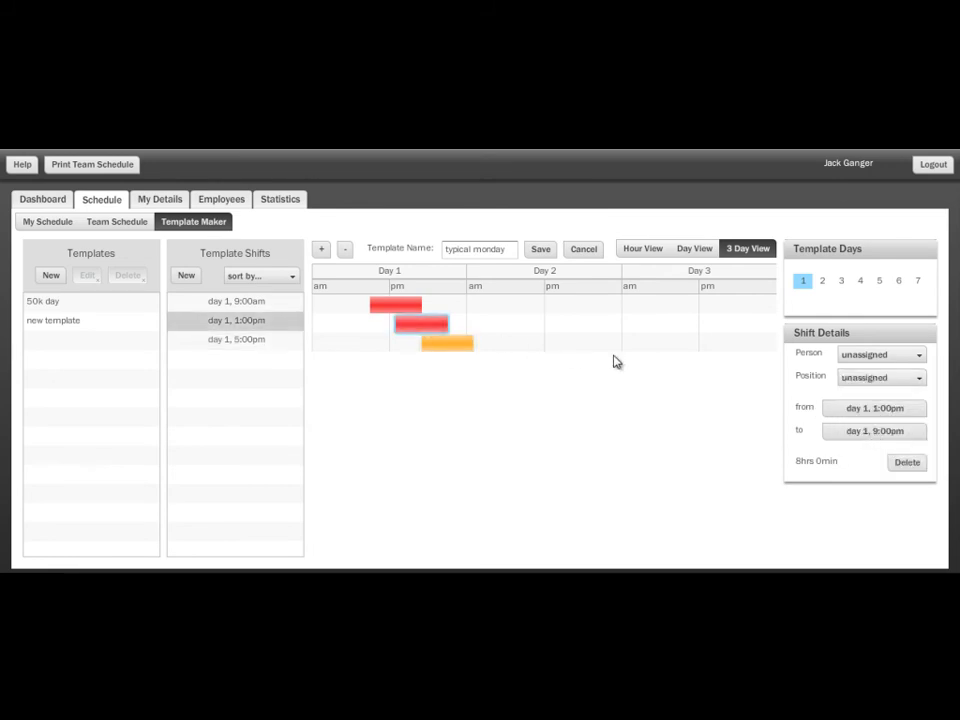
left_click(862, 379)
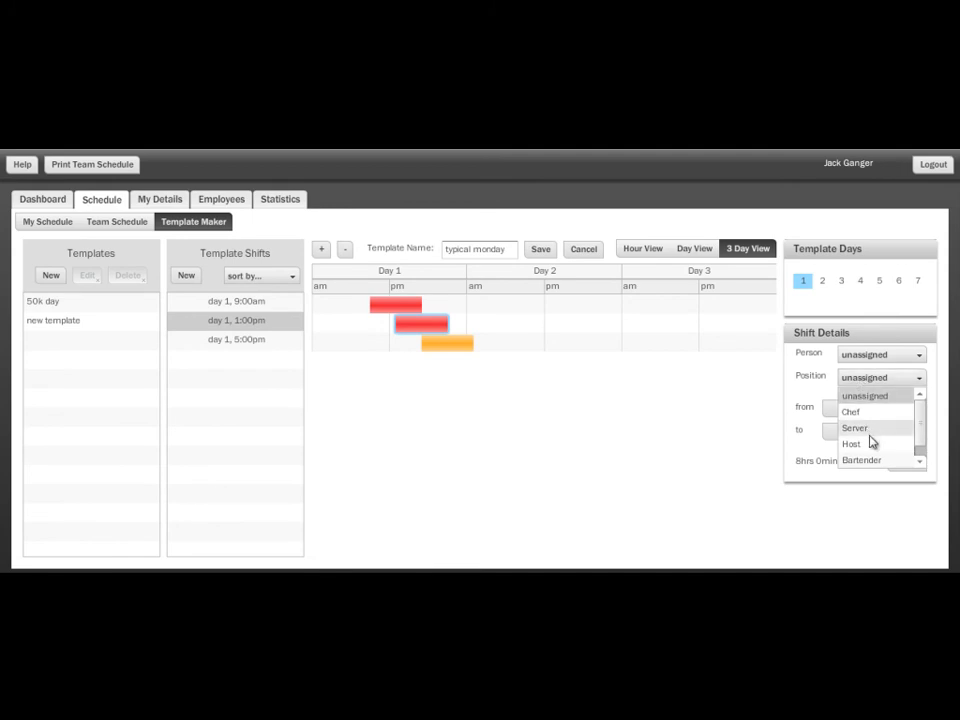
left_click(906, 459)
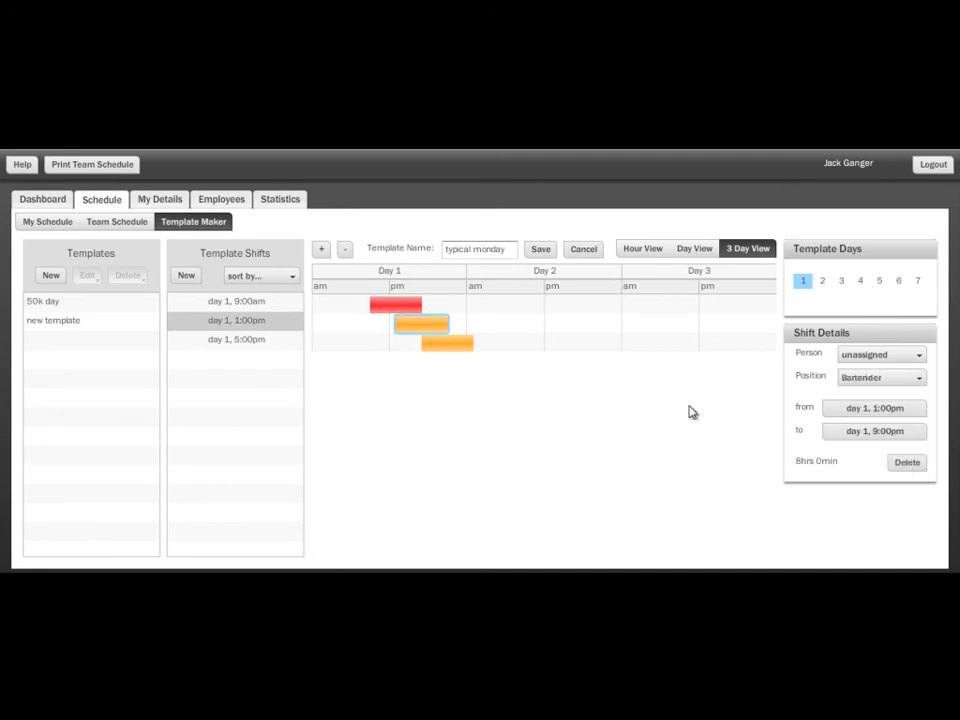
- Set the position of the 9:00am template shift to Line Cook and save the template
left_click(405, 305)
left_click(878, 378)
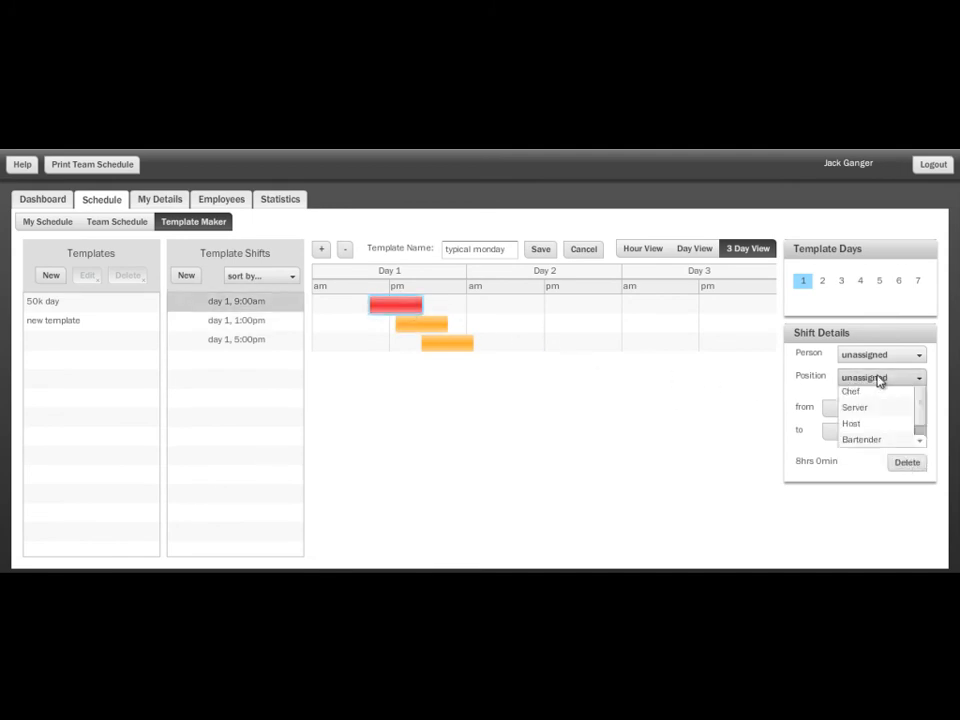
scroll(900, 463, "down", 1)
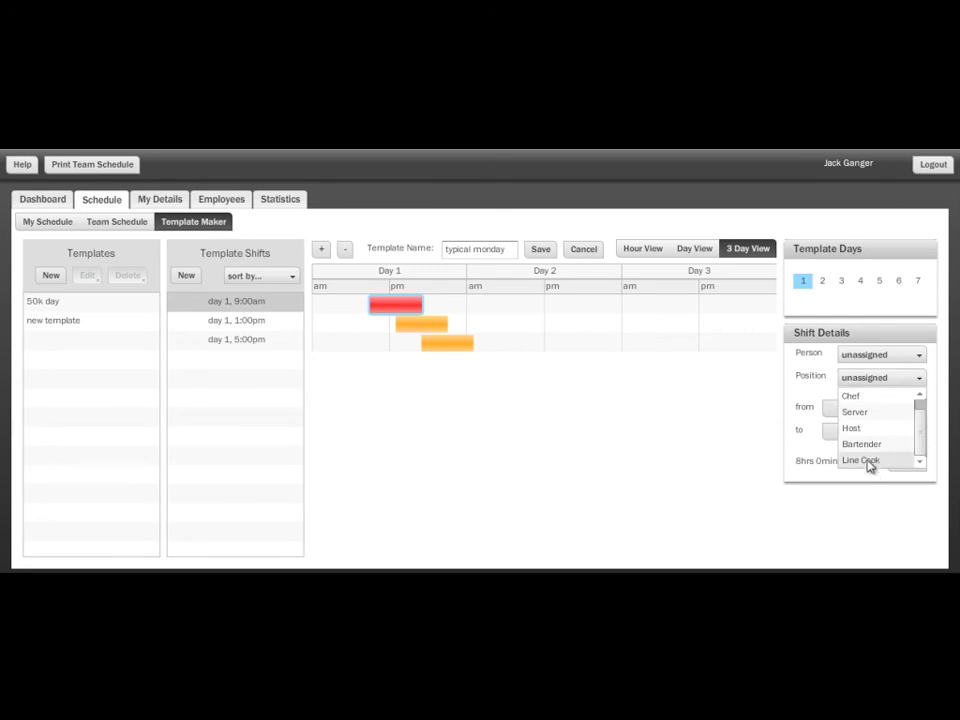
left_click(868, 466)
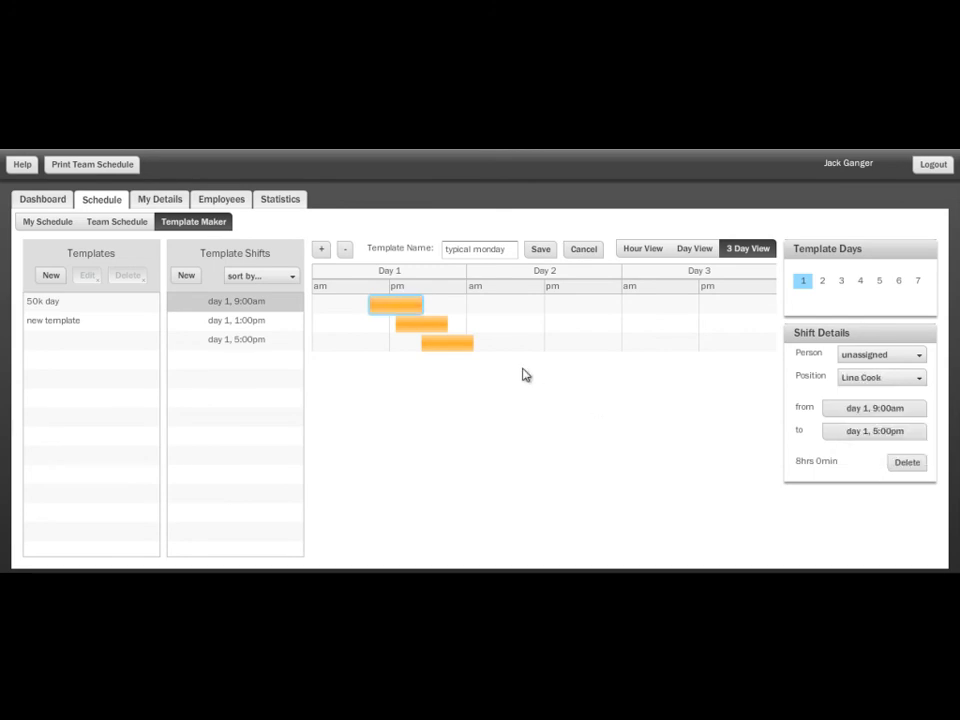
left_click(539, 251)
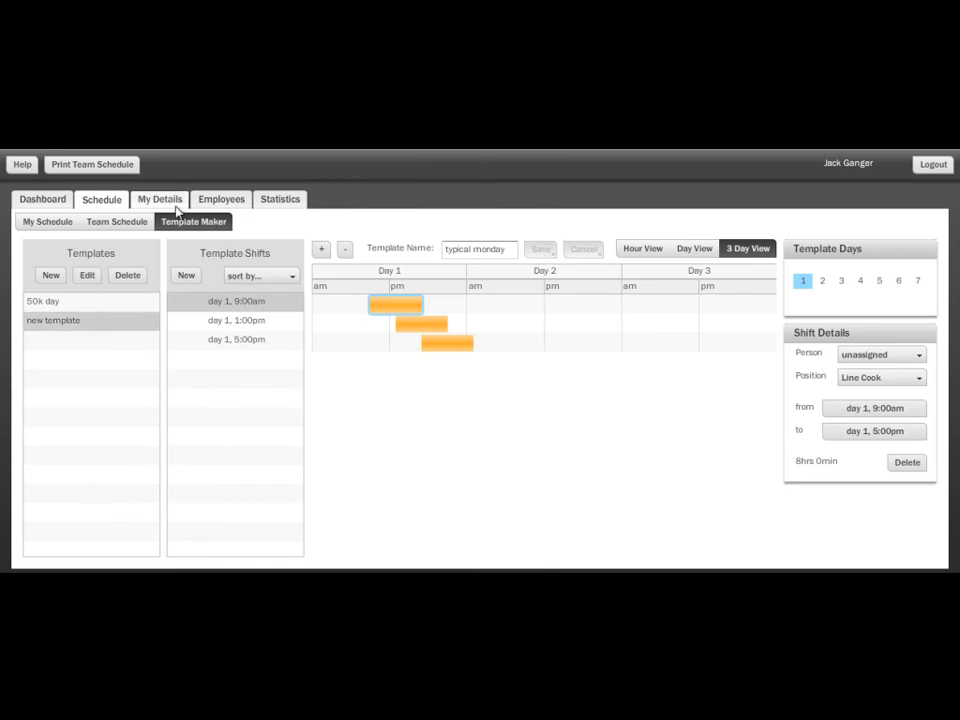
- Apply the typical monday template to Wed May 12 in the team schedule and auto-fill its unassigned shifts
left_click(145, 224)
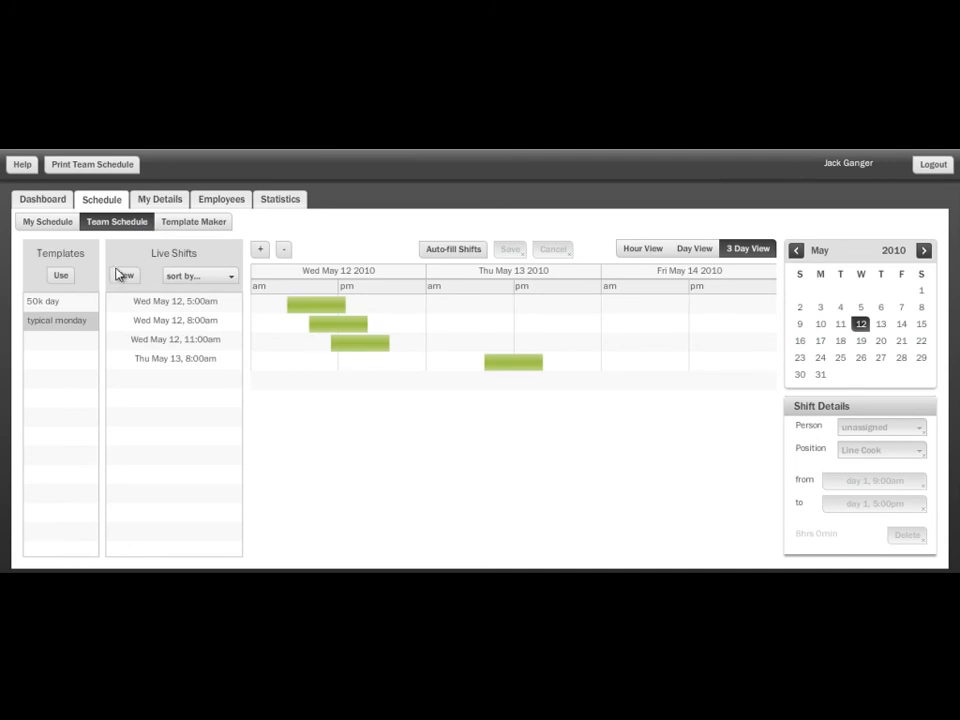
mouse_move(75, 324)
left_mouse_down()
mouse_move(114, 323)
mouse_move(330, 401)
left_mouse_up()
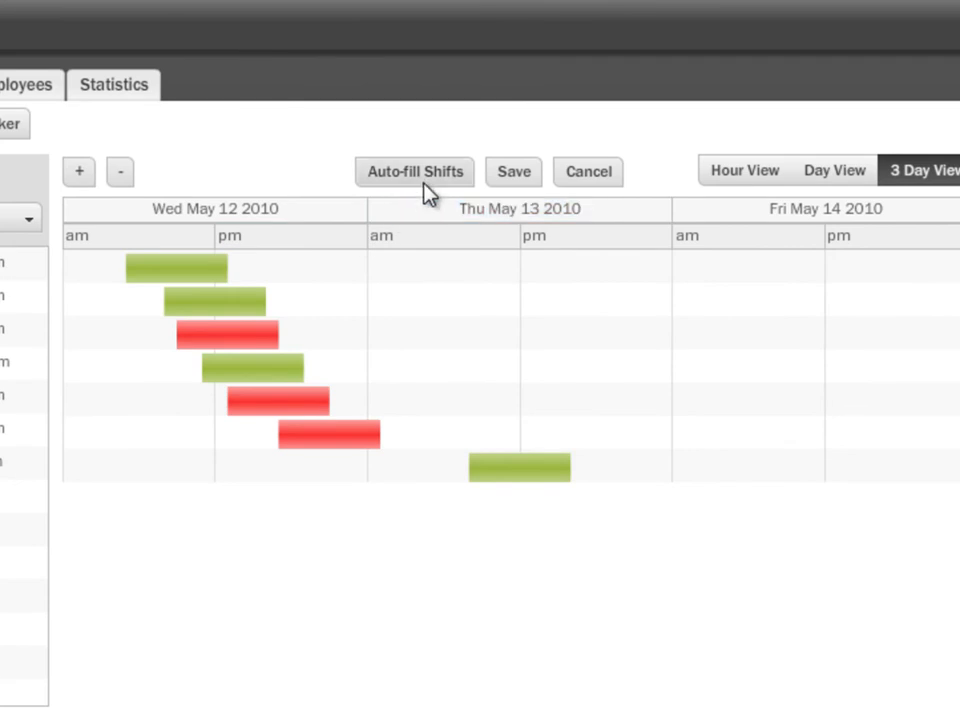
left_click(435, 177)
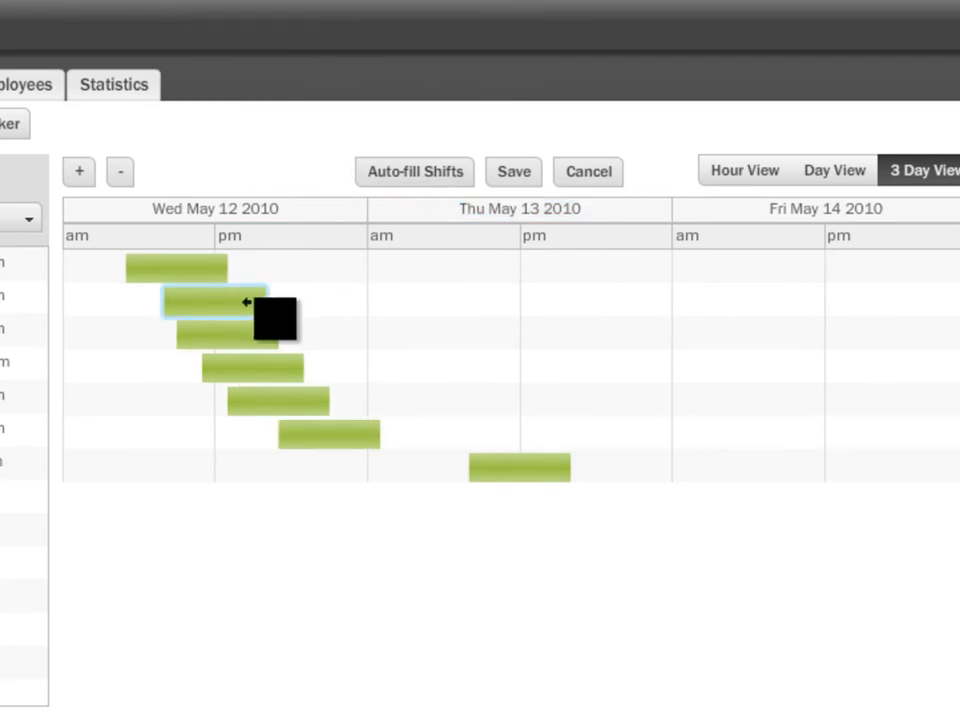
mouse_move(247, 309)
mouse_move(238, 342)
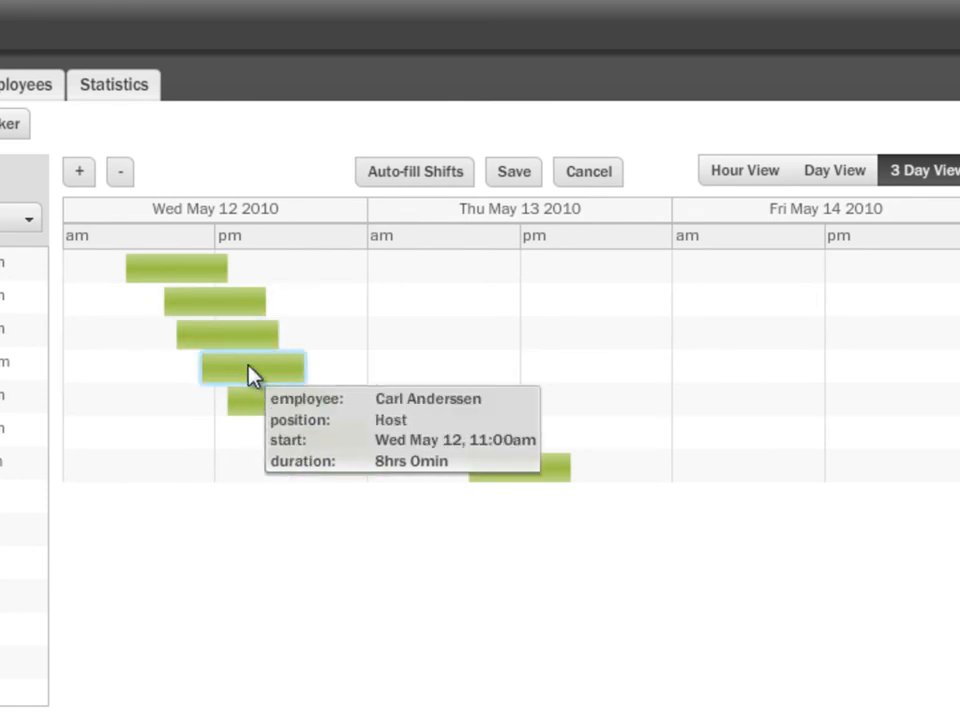
mouse_move(267, 408)
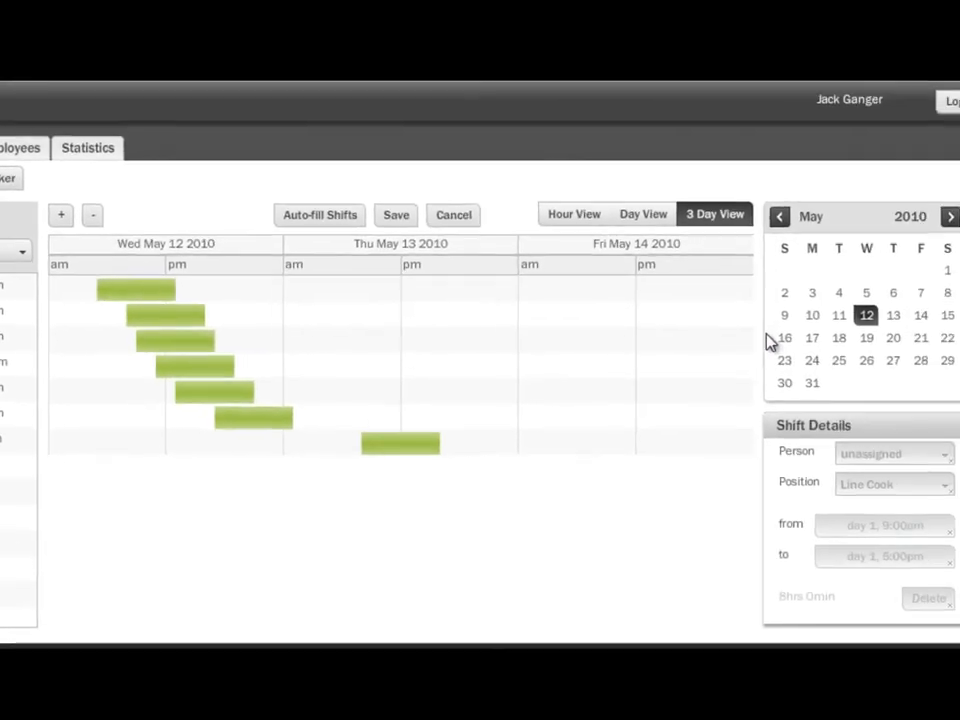
- Show the schedule from Tue May 18, apply the 50k day template to that day and auto-fill the shifts
left_click(839, 338)
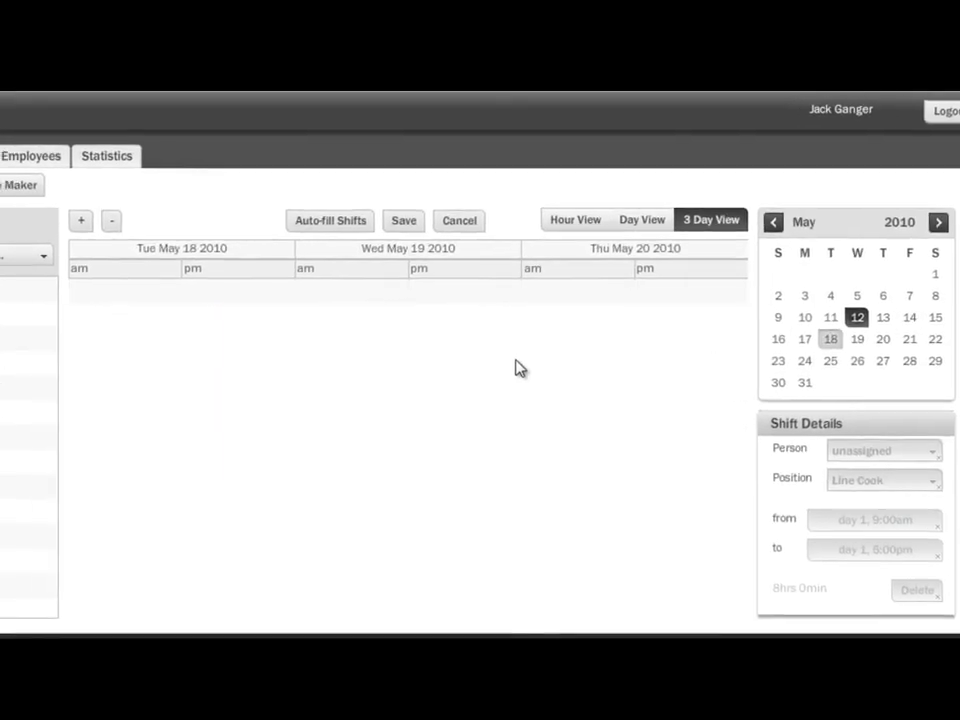
left_click(79, 298)
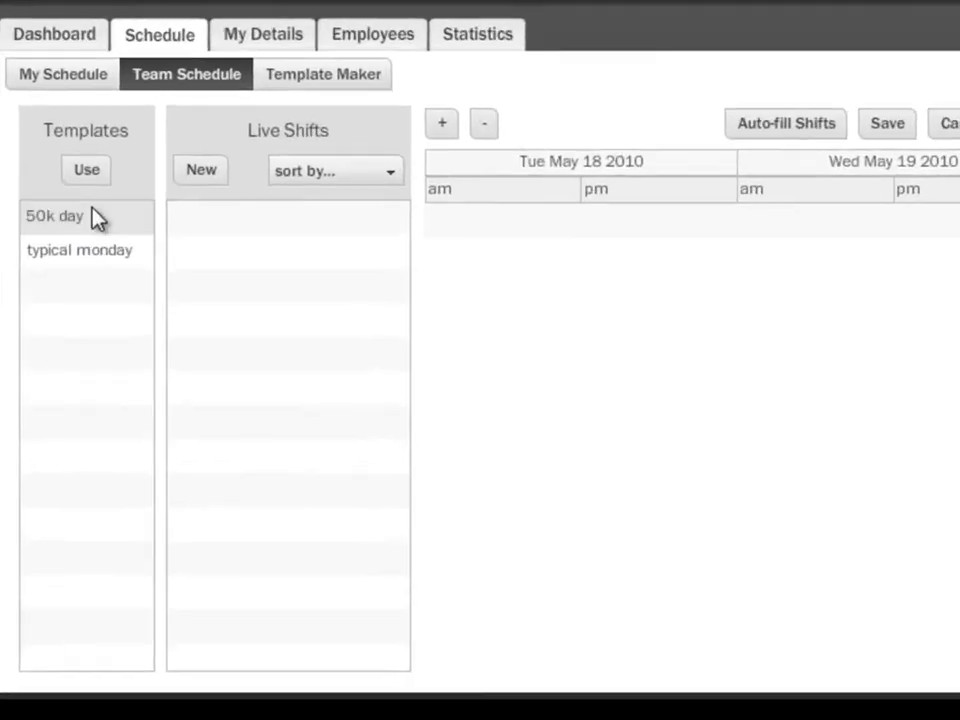
left_click_drag(70, 297, 435, 347)
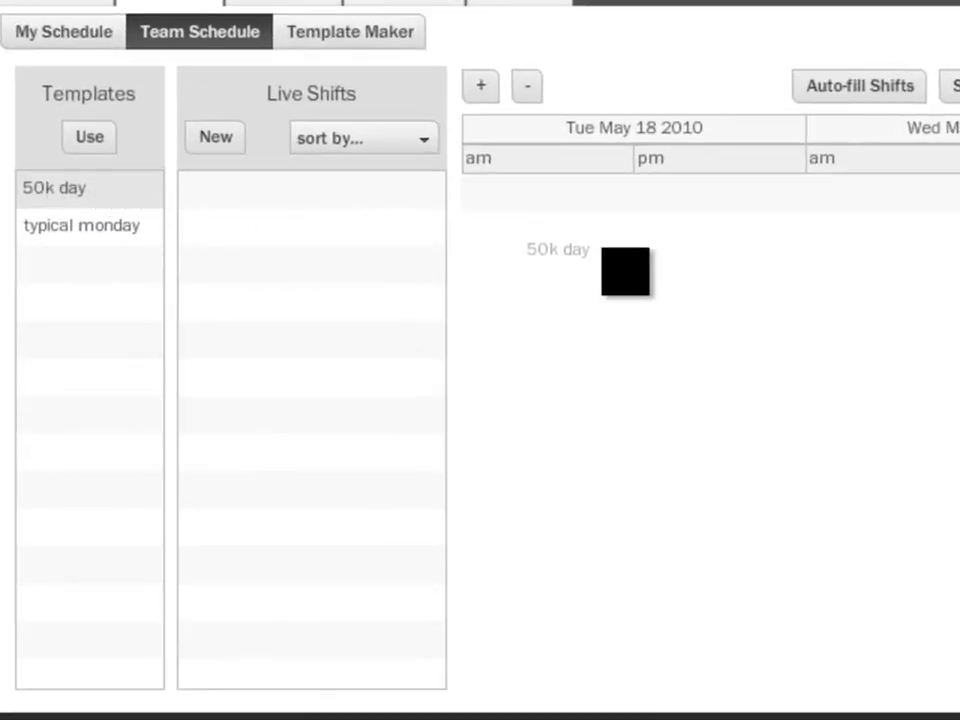
left_click_drag(600, 250, 592, 251)
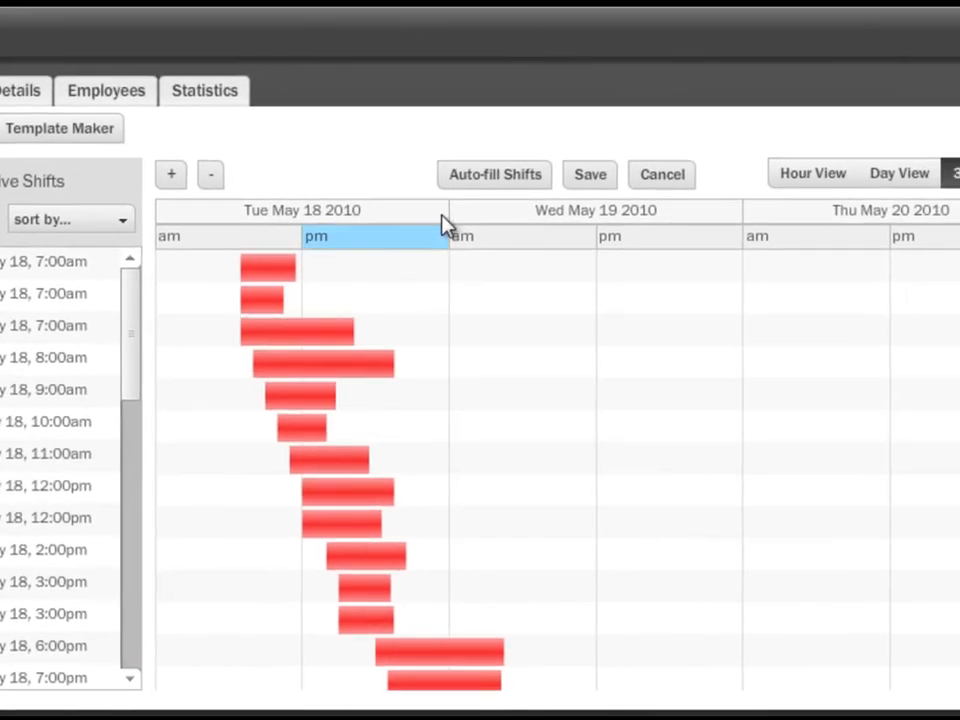
left_click(498, 188)
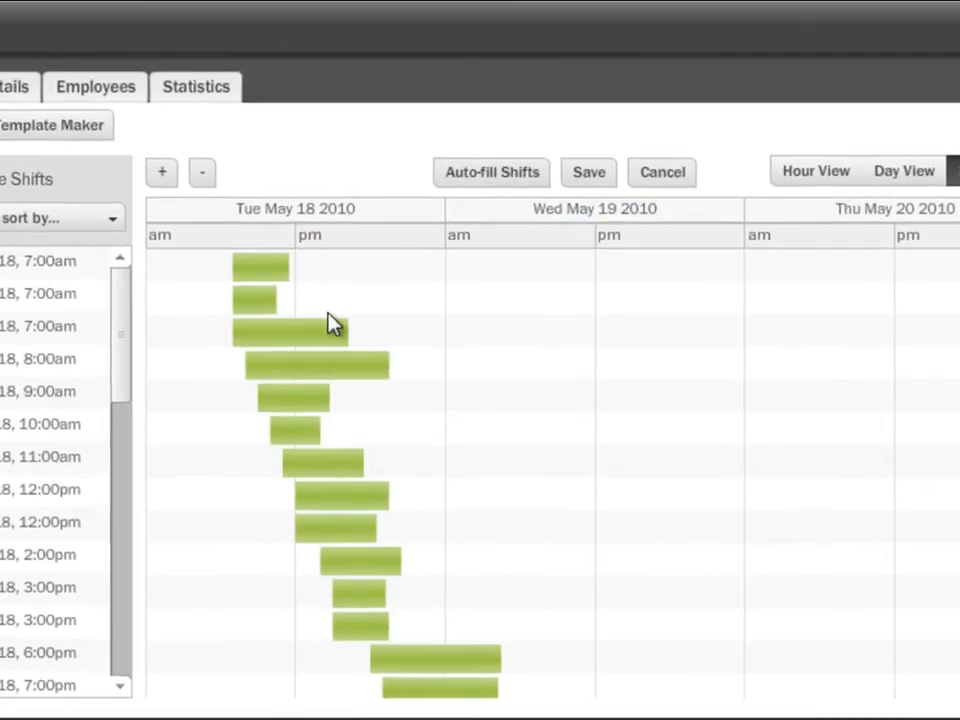
- Move and resize the Tue May 18, 8:00am Host shift to start Wed May 19, 12:30am and last 12hrs 15min
mouse_move(299, 360)
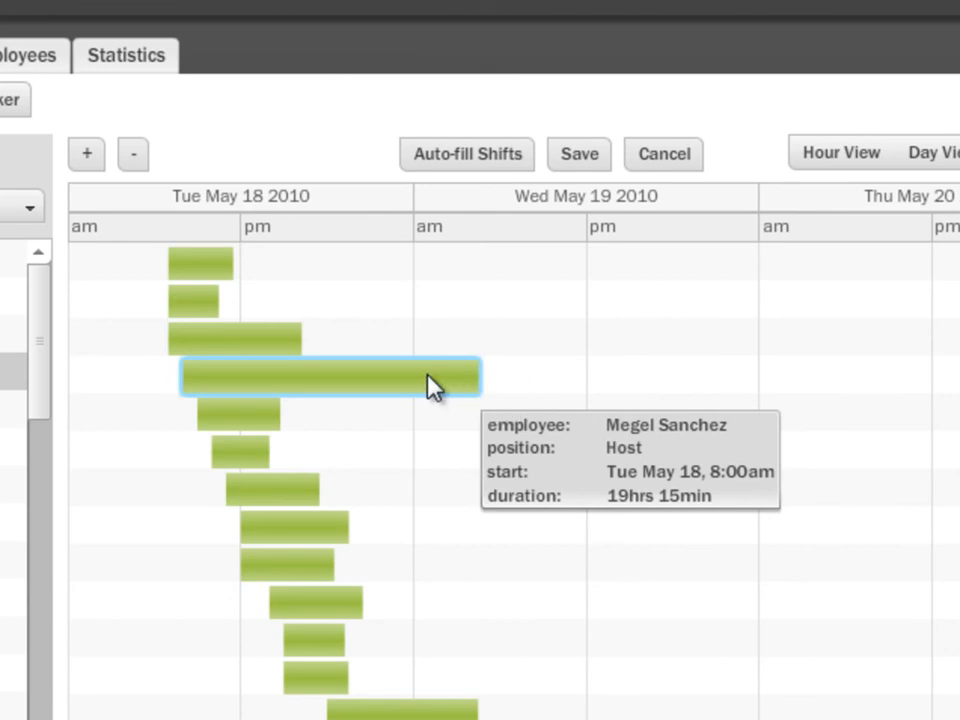
left_click_drag(396, 386, 515, 388)
left_click_drag(297, 378, 436, 385)
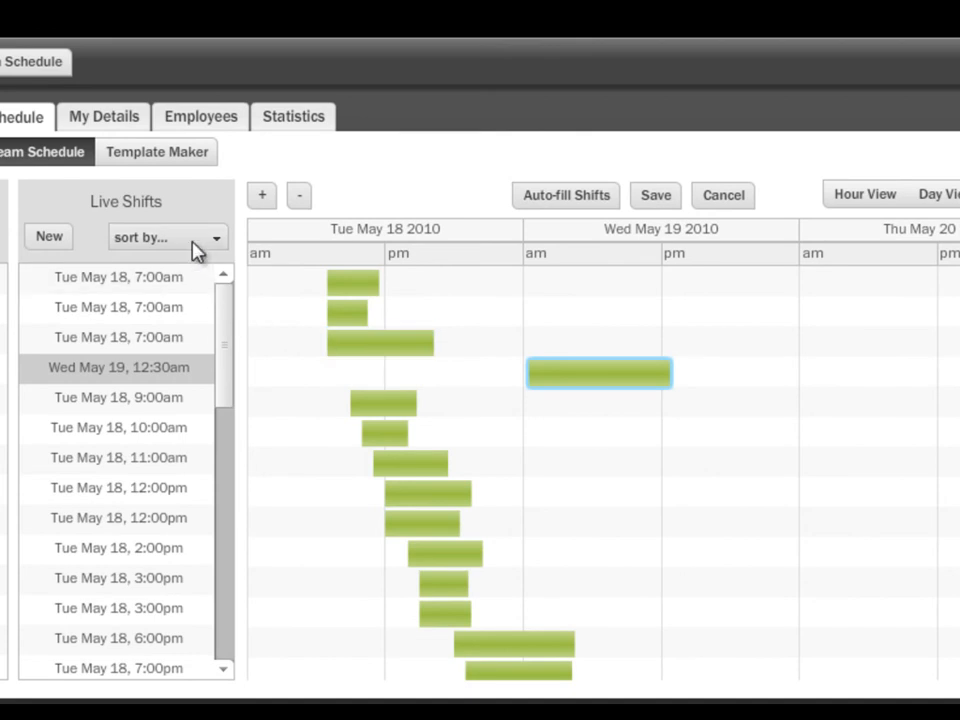
- Sort the live shifts by Employee and then by Position
left_click(197, 249)
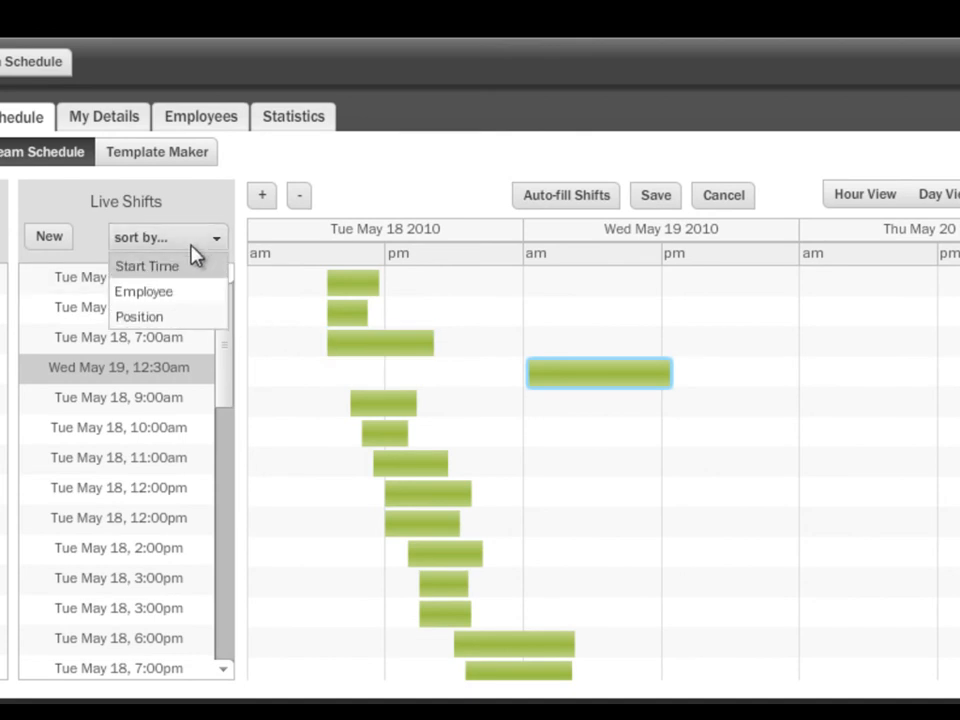
left_click(187, 298)
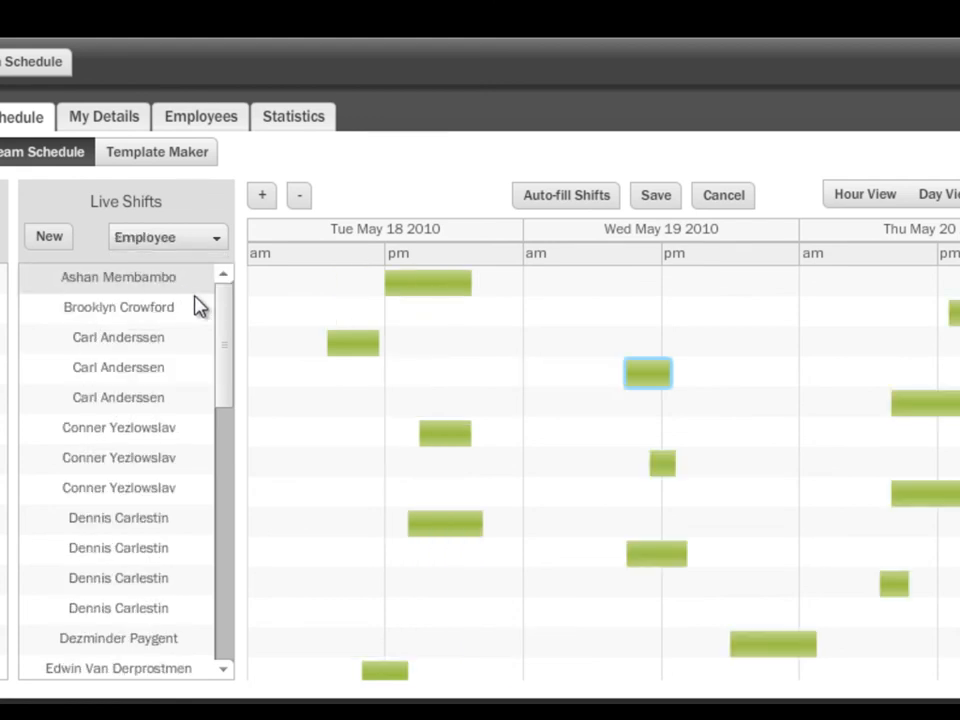
left_click_drag(225, 325, 205, 258)
left_click(207, 241)
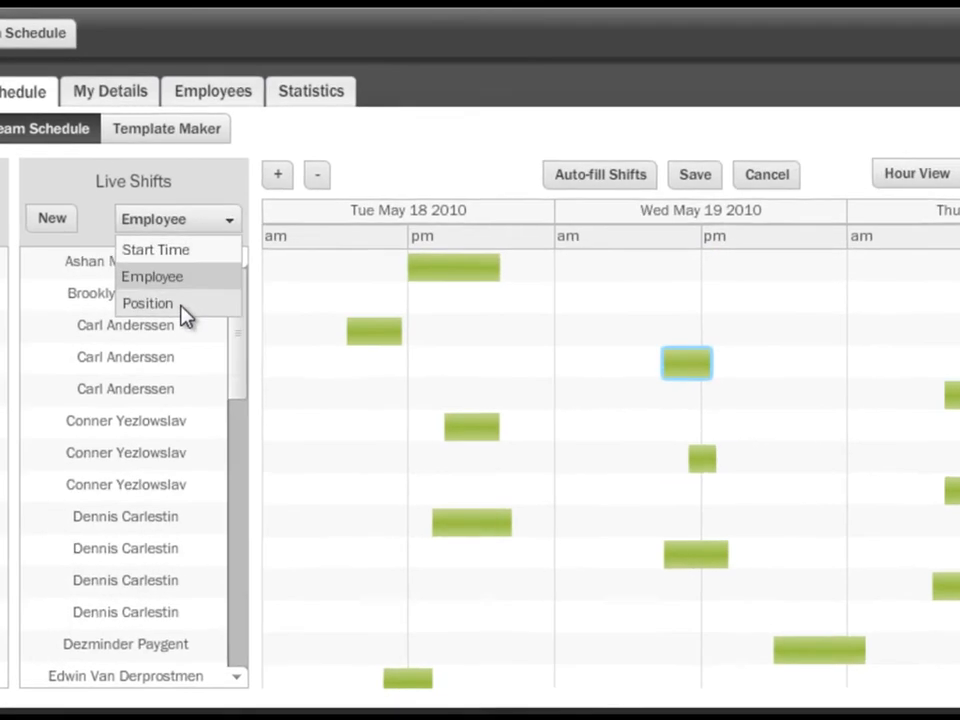
left_click(132, 318)
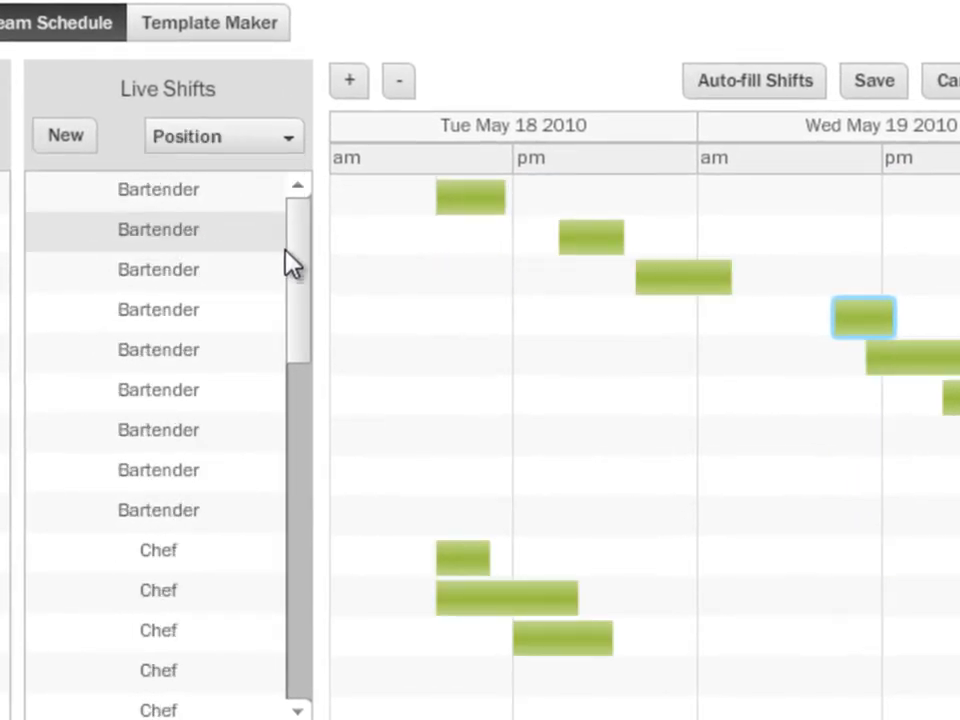
mouse_move(294, 264)
left_mouse_down()
mouse_move(298, 561)
mouse_move(304, 268)
left_mouse_up()
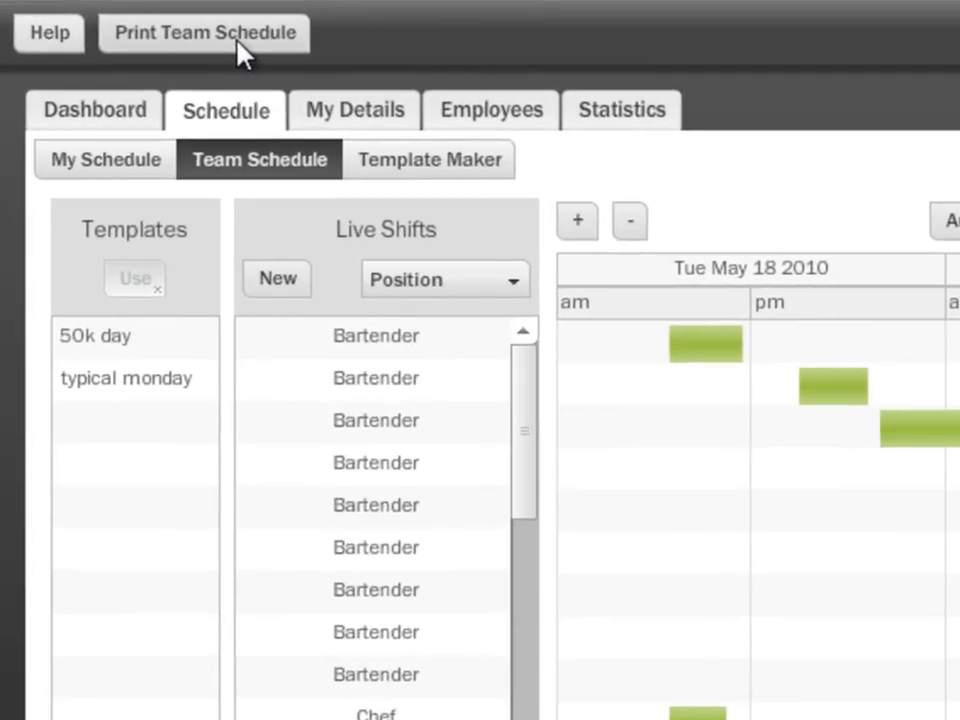
- Open the printable team schedule, view the week of May 9 and return to the week of May 16 to review its remaining employees
left_click(237, 43)
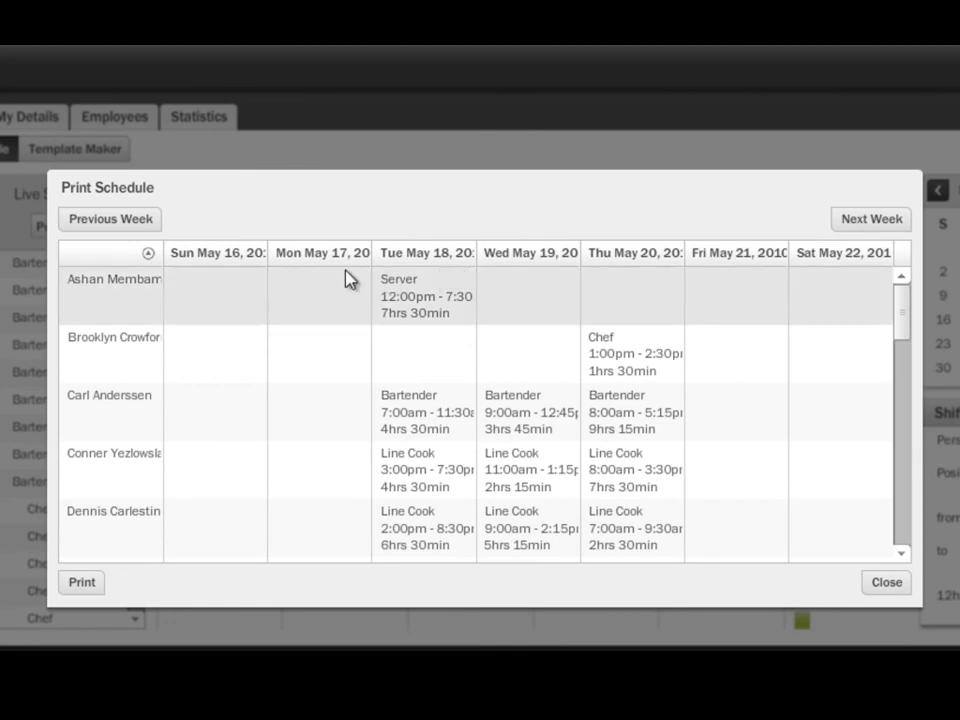
left_click(145, 225)
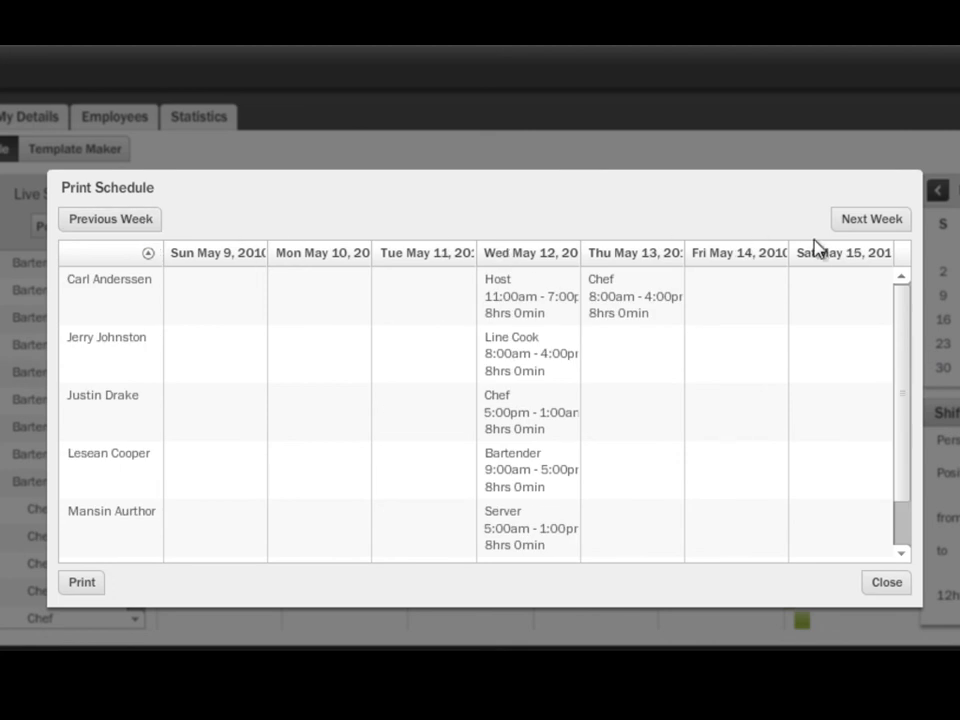
left_click(862, 219)
left_click_drag(907, 316, 912, 537)
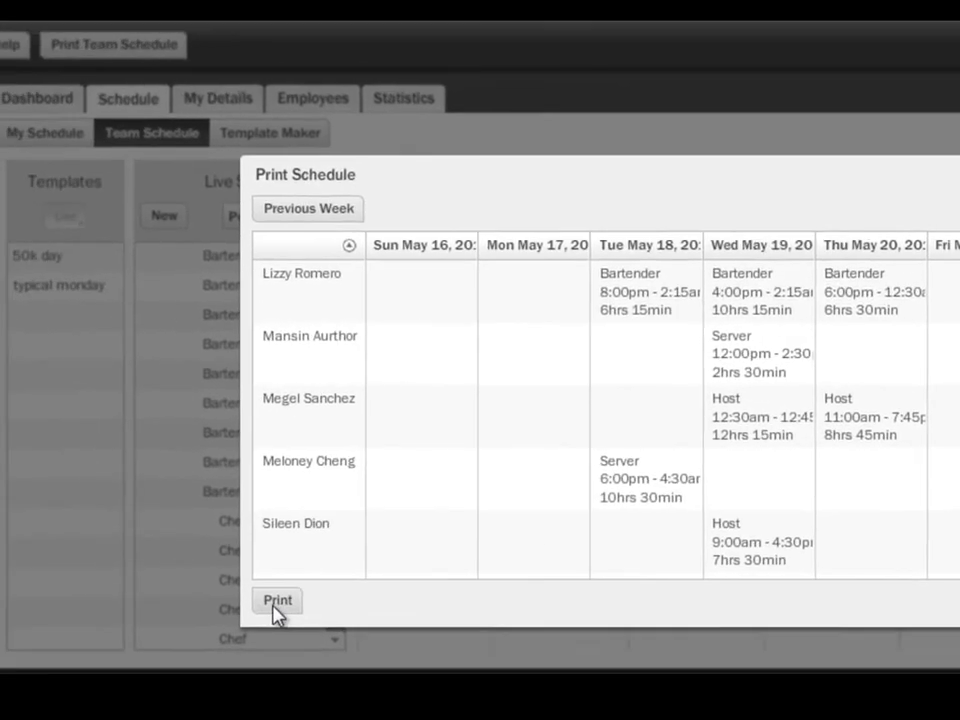
- Open the printer settings for the weekly schedule, cancel printing and close the schedule preview
left_click(258, 600)
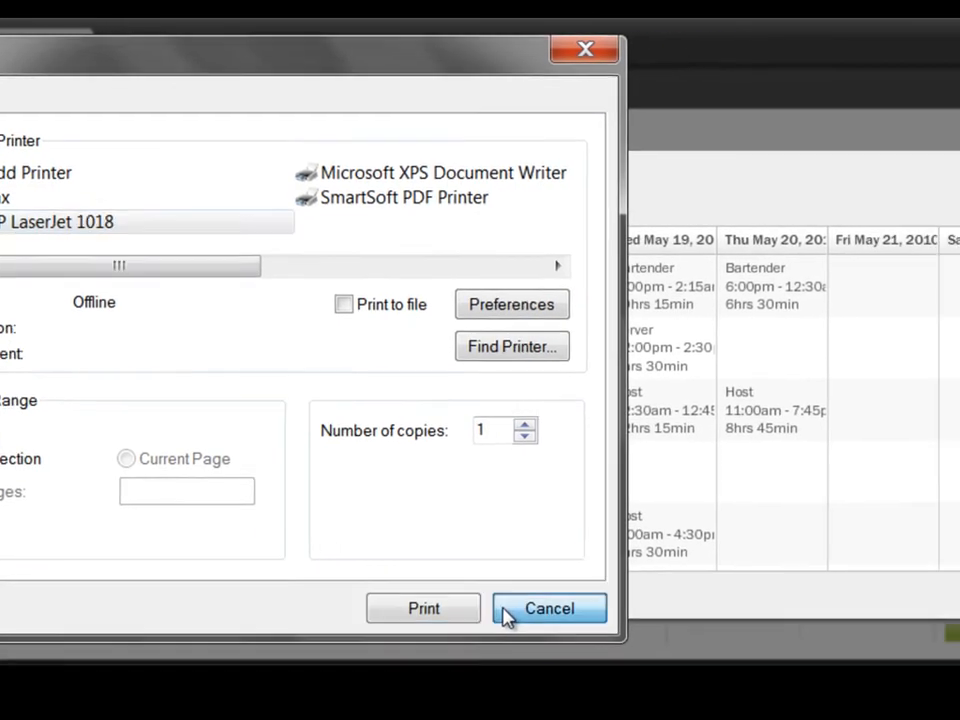
left_click(508, 613)
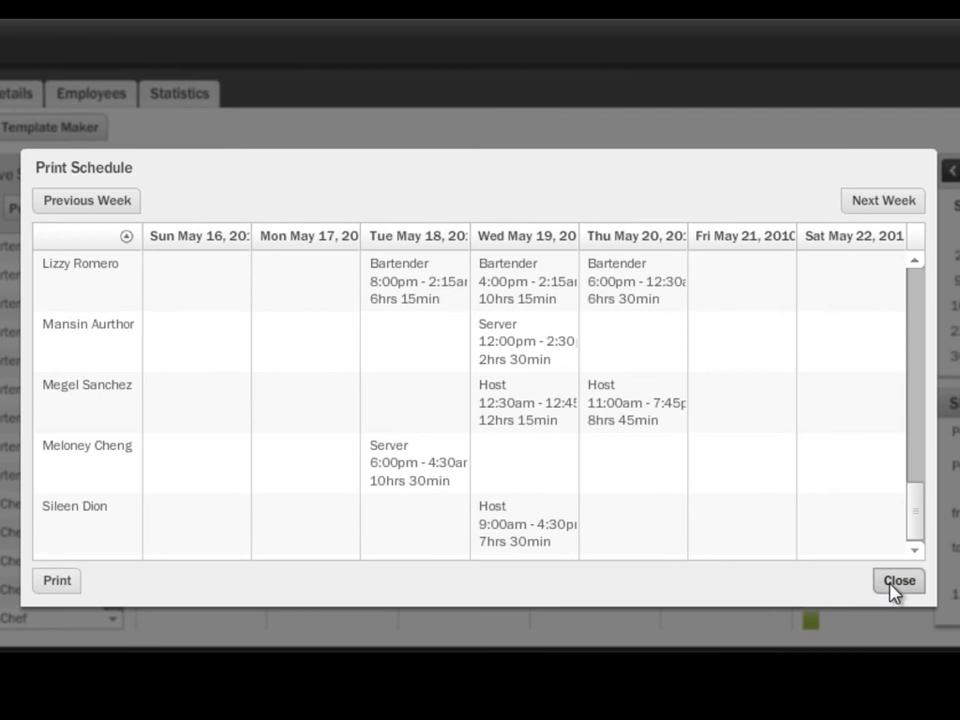
left_click(897, 581)
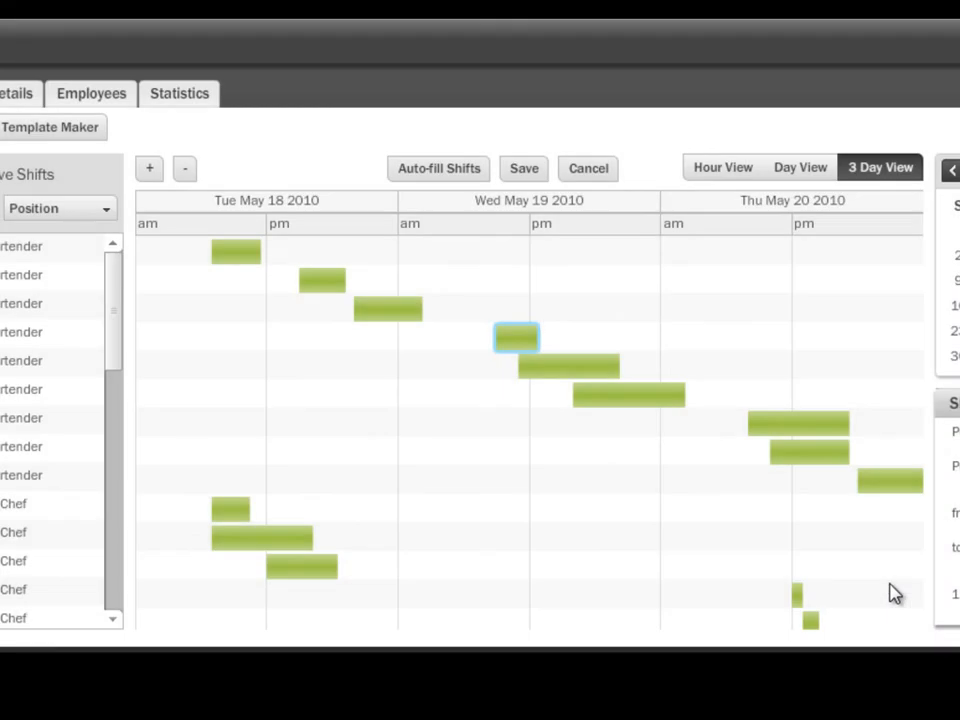